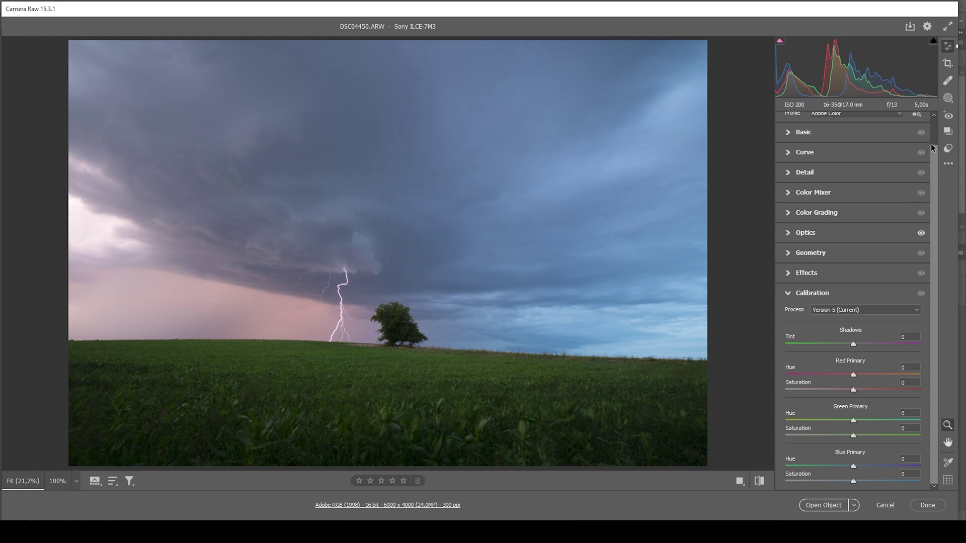
Step: Apply the Adobe Landscape camera profile and expand the Basic adjustments panel
scroll(933, 153, "up", 2)
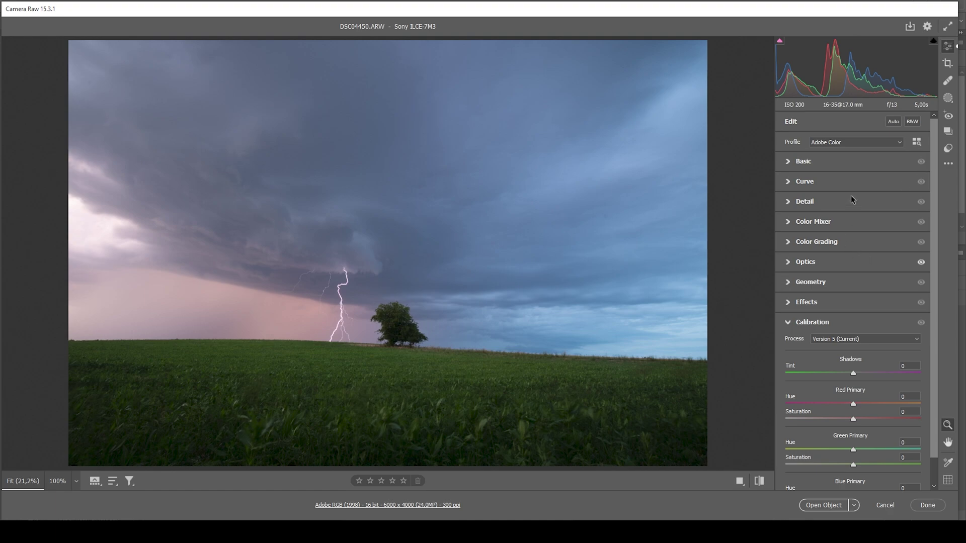
left_click(819, 145)
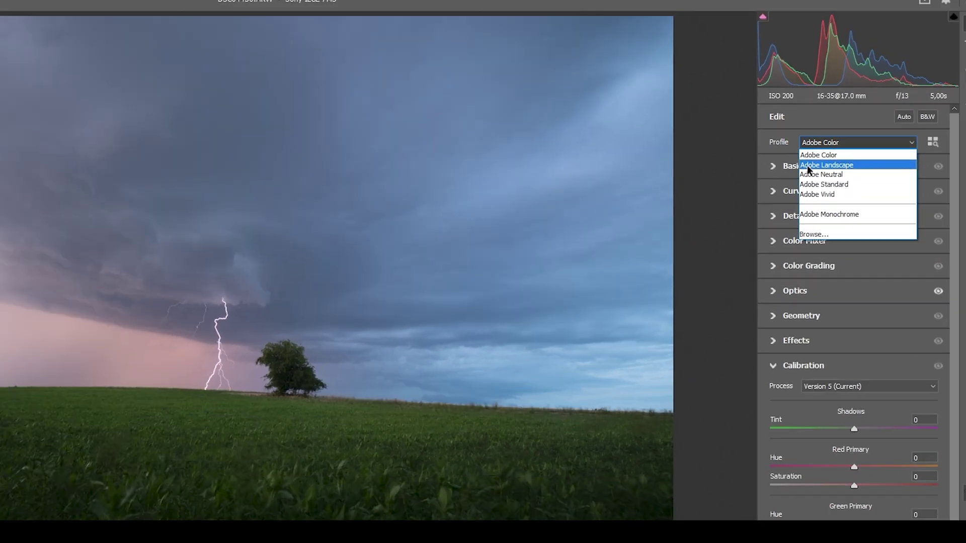
left_click(808, 166)
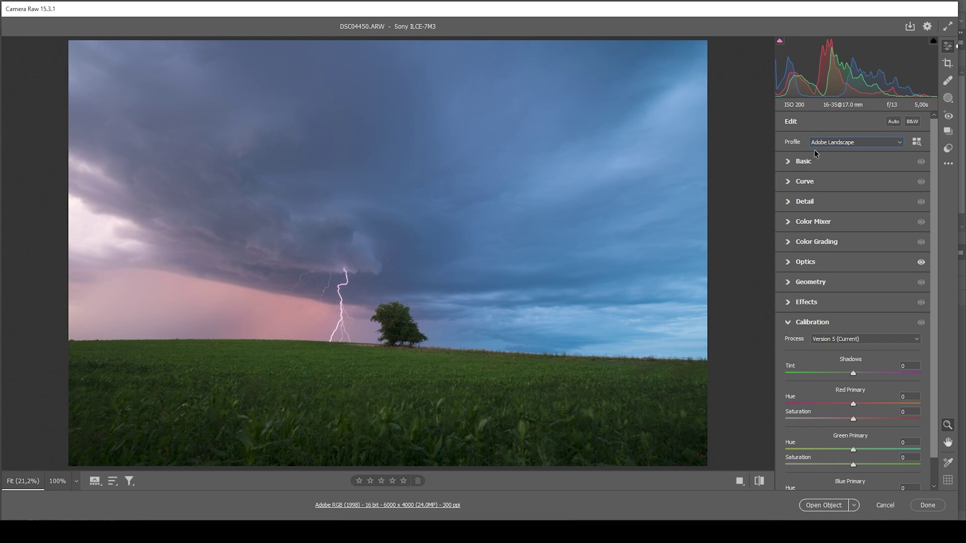
left_click(785, 166)
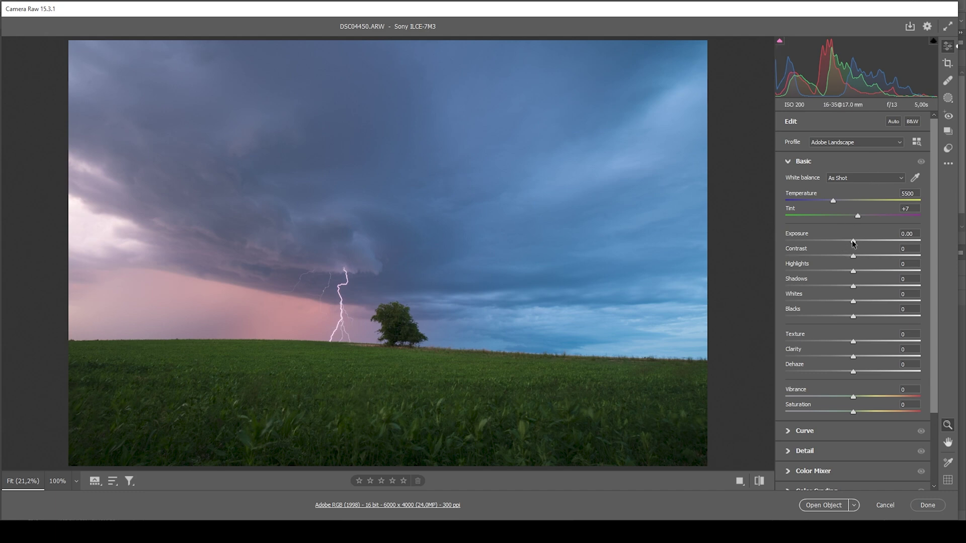
Step: Set Exposure +0.55, Highlights -27, Whites +11 and Blacks +11, checking clipping with Alt
left_click_drag(853, 243, 862, 245)
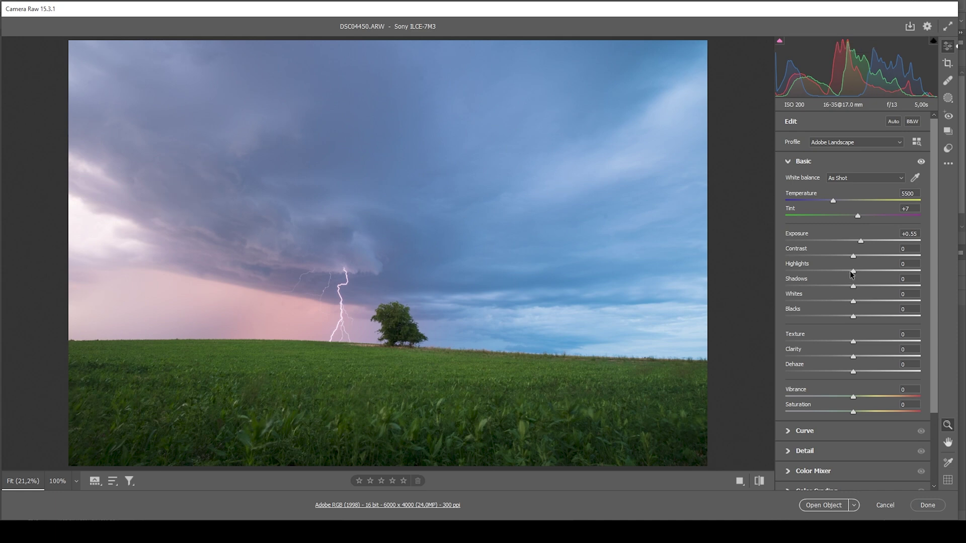
left_click_drag(853, 273, 839, 272)
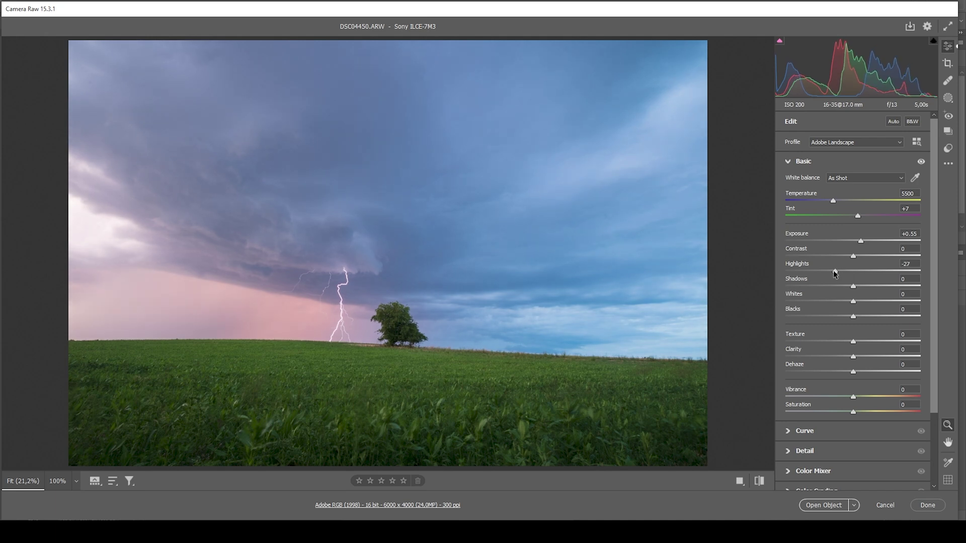
mouse_move(834, 270)
left_mouse_down()
mouse_move(756, 270)
mouse_move(831, 272)
left_mouse_up()
left_click_drag(854, 302, 863, 305)
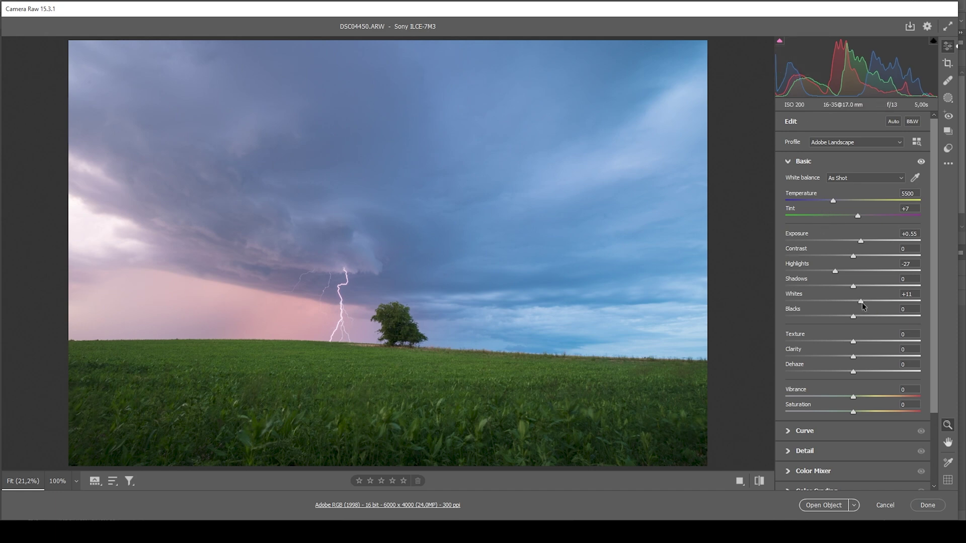
left_click_drag(853, 315, 861, 317)
key("alt")
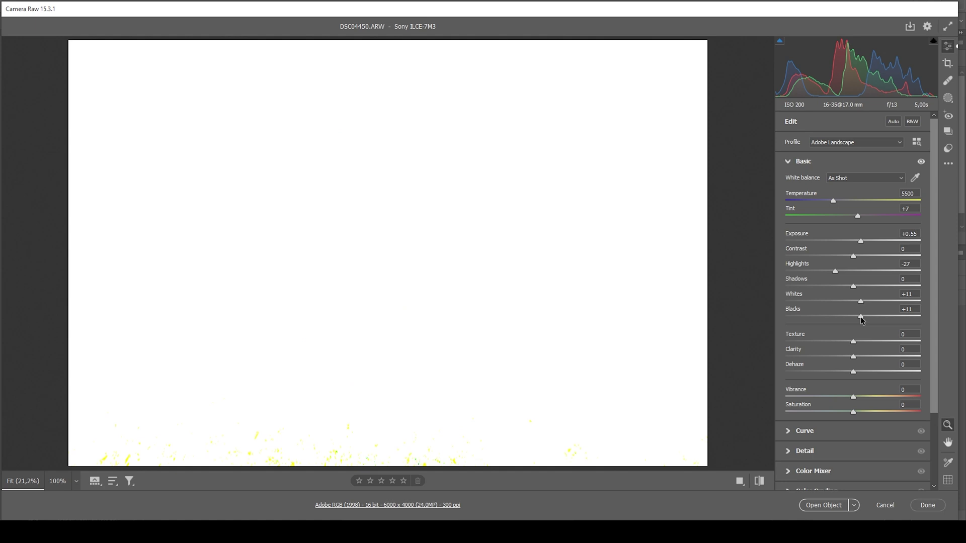
left_click_drag(860, 316, 861, 316)
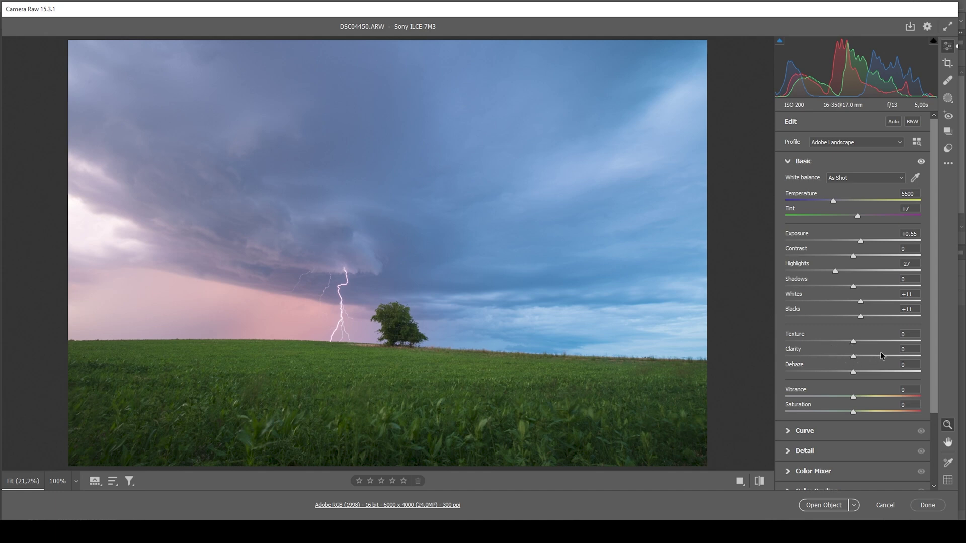
Step: Set Texture +8, Clarity +2, Vibrance +19 and Saturation +2, then compare against the original
left_click_drag(853, 344, 860, 345)
left_click_drag(853, 358, 855, 358)
left_click_drag(850, 397, 865, 398)
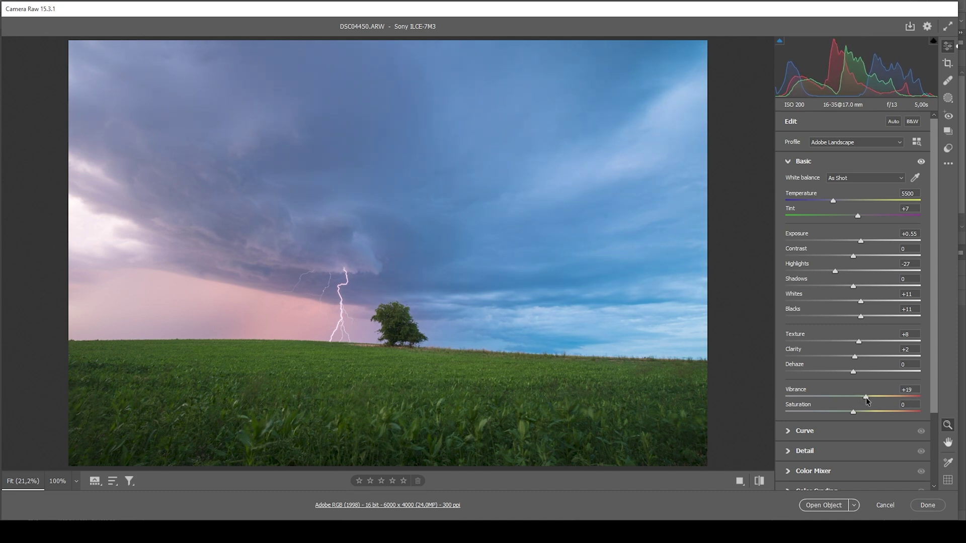
left_click(865, 397)
left_click_drag(854, 414, 854, 415)
left_click(855, 413)
left_click(760, 486)
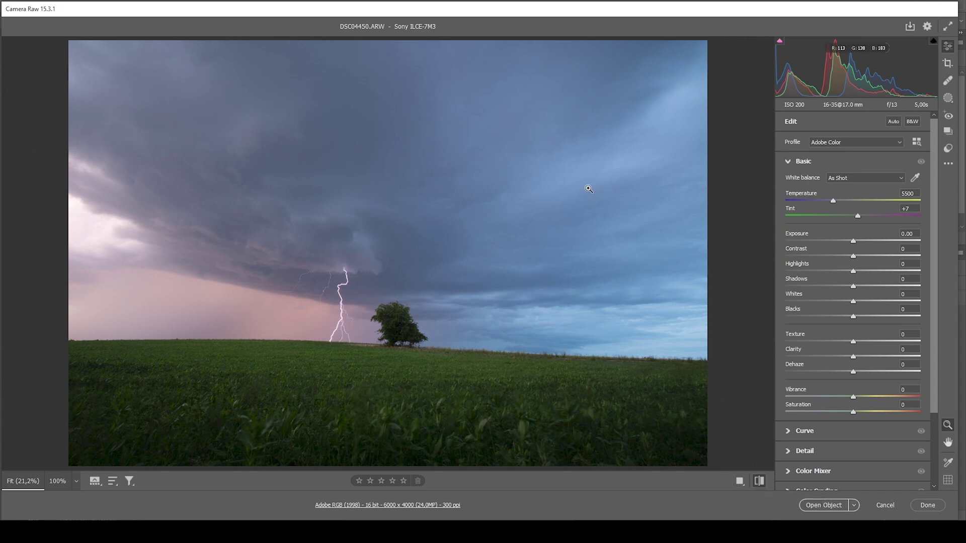
left_click(761, 484)
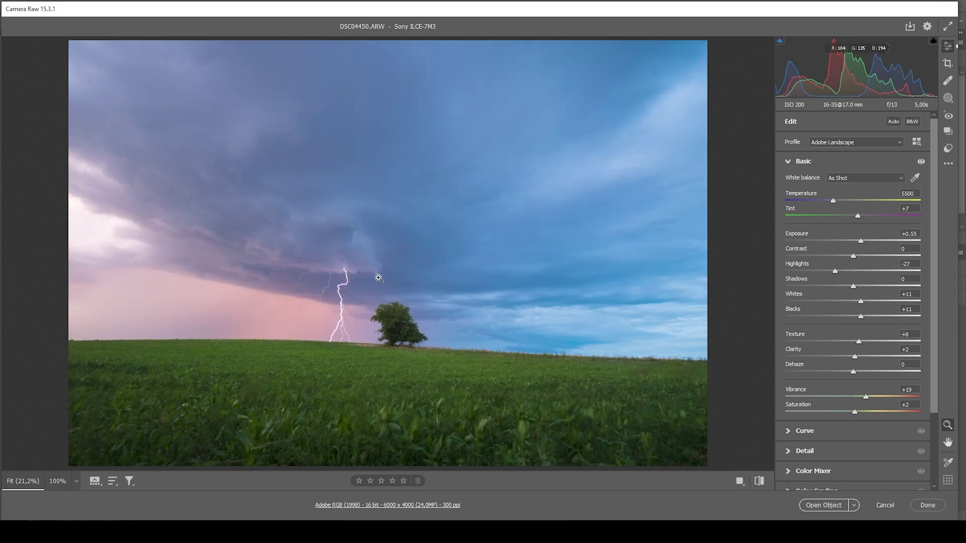
left_click(759, 482)
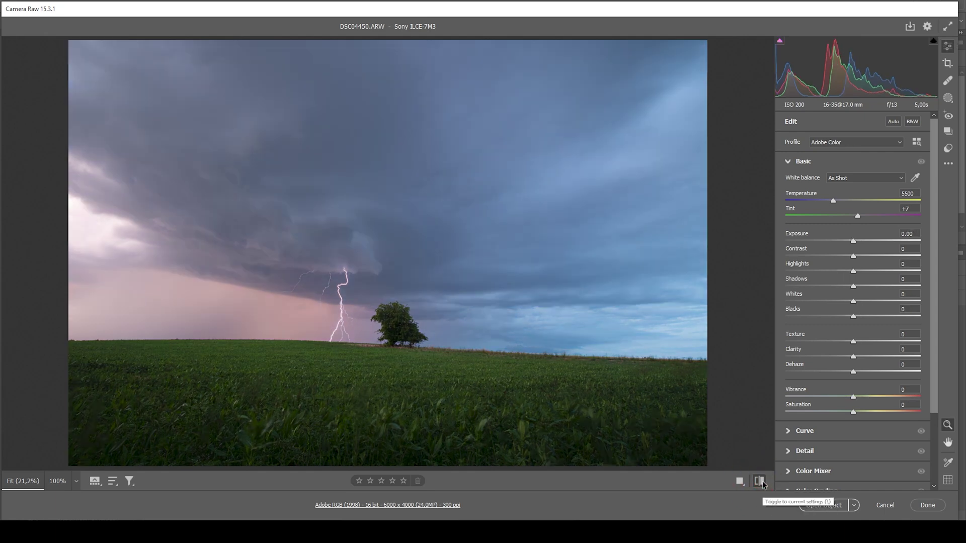
left_click(760, 482)
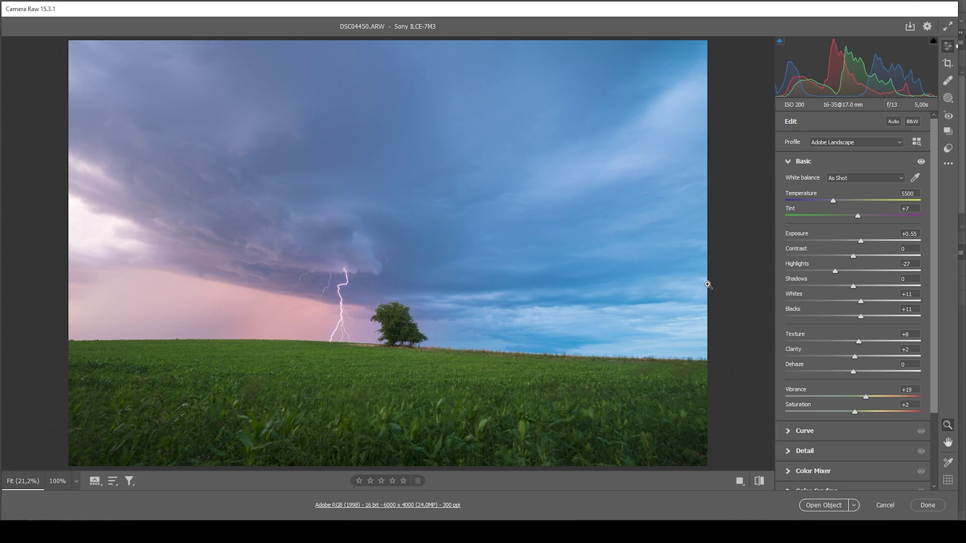
left_click(947, 99)
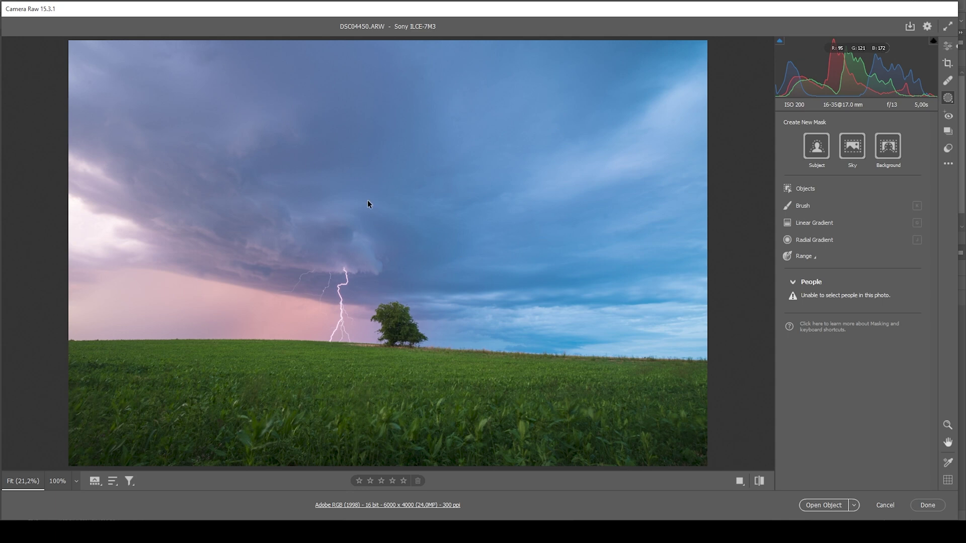
Step: Draw a linear gradient mask over the sky with its transition near the horizon
left_click(810, 225)
left_click_drag(356, 283, 352, 387)
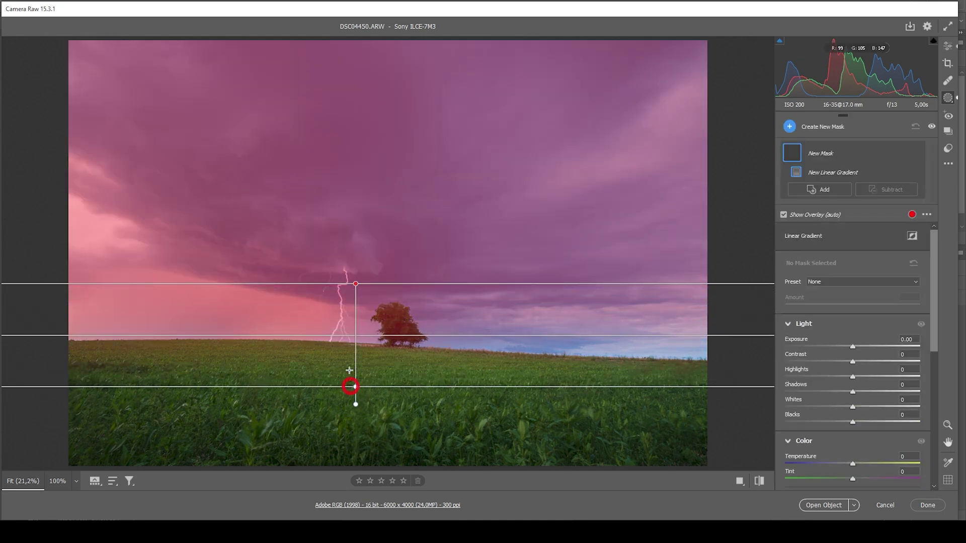
left_click_drag(354, 284, 356, 269)
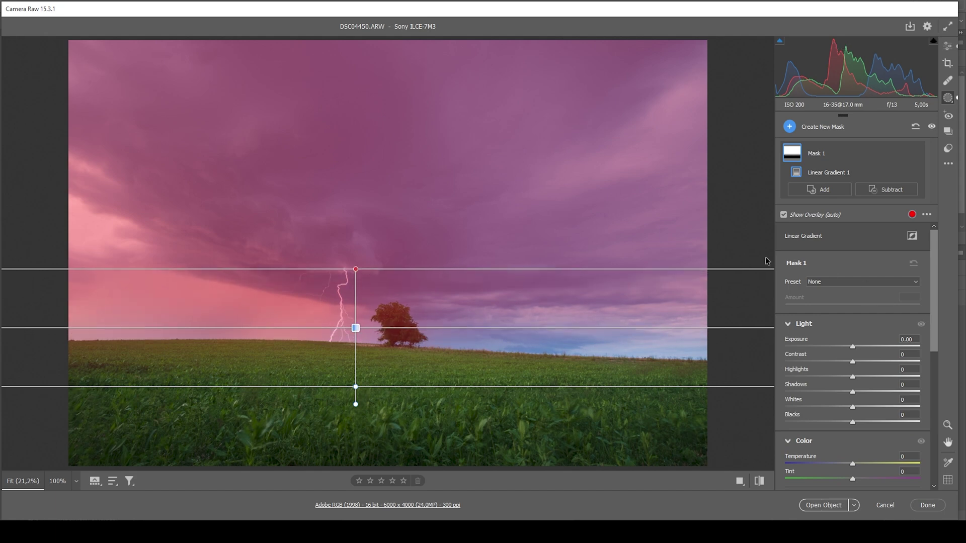
Step: Exclude the tree from the mask with a colour-range subtraction refined to 61
left_click(898, 193)
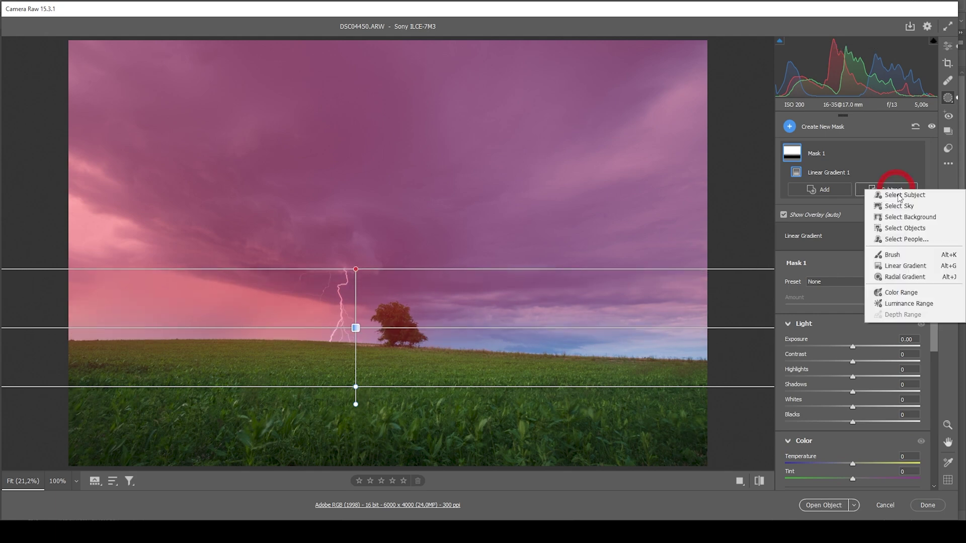
left_click(923, 231)
mouse_move(394, 341)
left_mouse_down()
mouse_move(395, 306)
mouse_move(415, 336)
mouse_move(399, 336)
mouse_move(398, 318)
left_mouse_up()
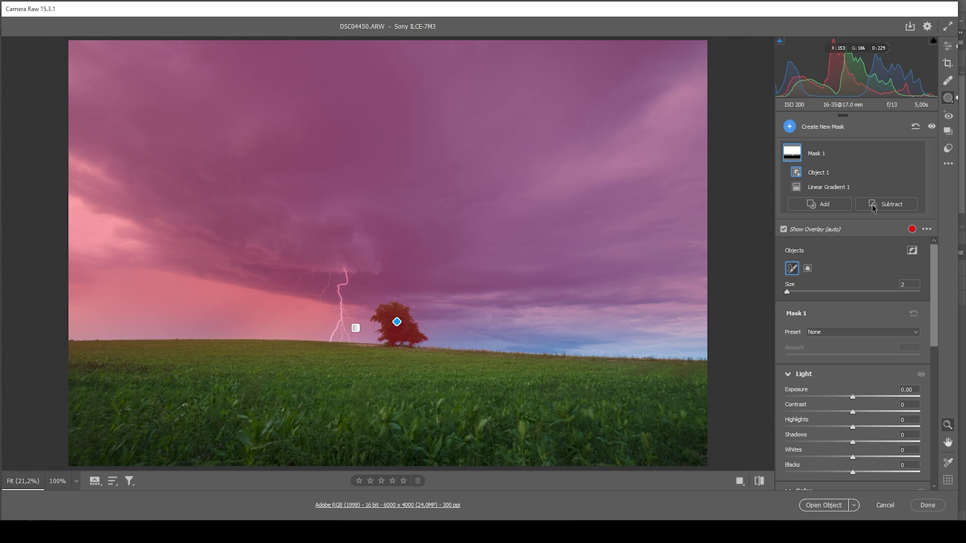
key("Delete")
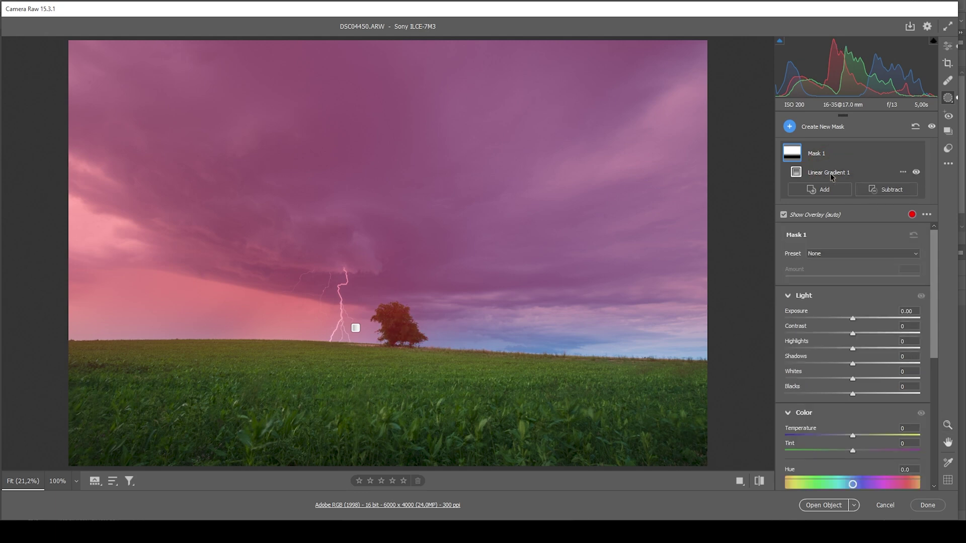
left_click(859, 188)
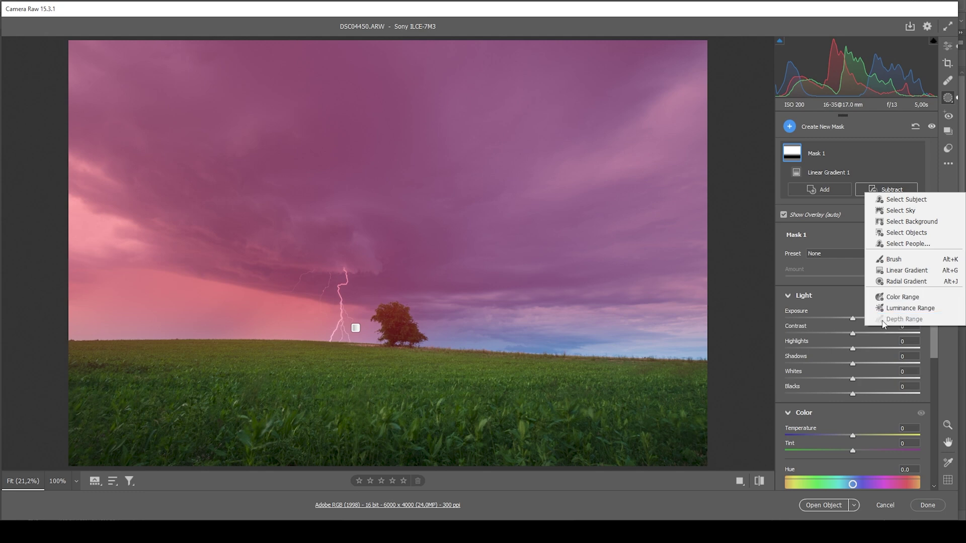
left_click(903, 298)
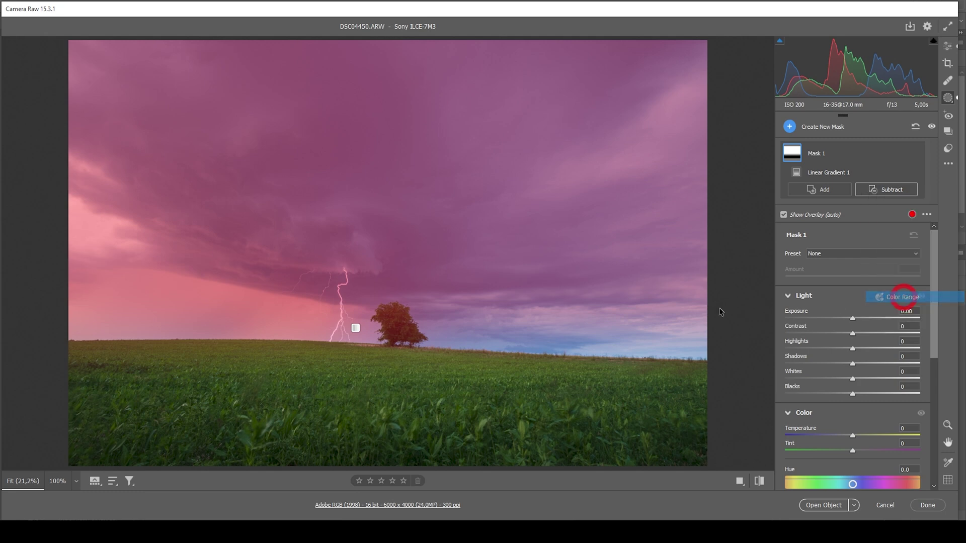
left_click(395, 312)
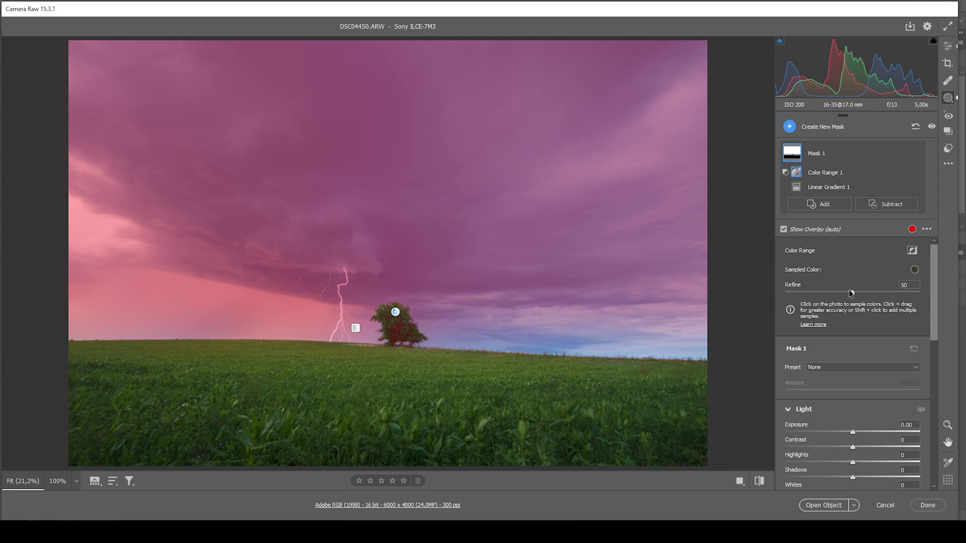
left_click_drag(852, 292, 869, 292)
left_click_drag(868, 296, 867, 296)
Step: Give the masked sky Clarity +9
scroll(883, 417, "down", 6)
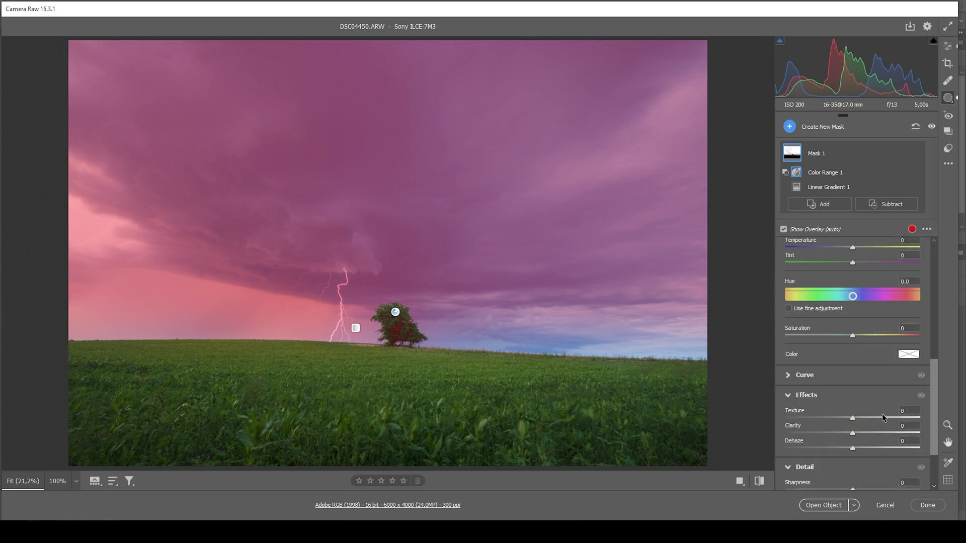
mouse_move(852, 433)
left_mouse_down()
mouse_move(873, 433)
mouse_move(859, 432)
left_mouse_up()
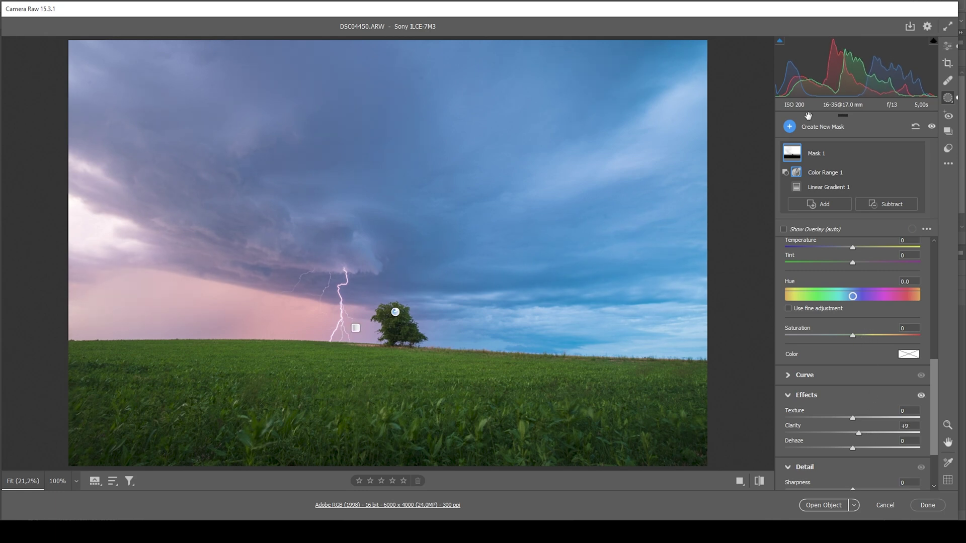
left_click(790, 127)
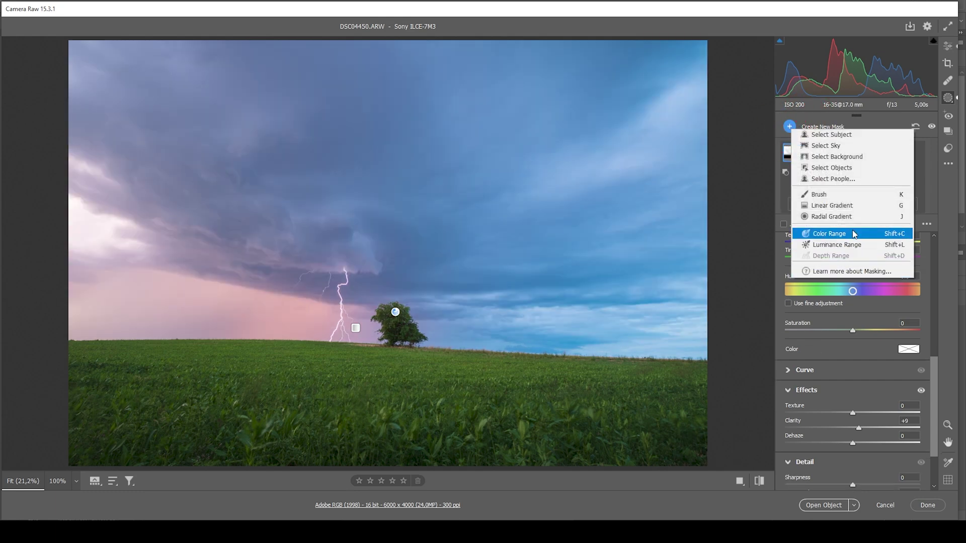
Step: Add a linear gradient from the top of the sky toward the tree at Exposure -0.85
left_click(858, 206)
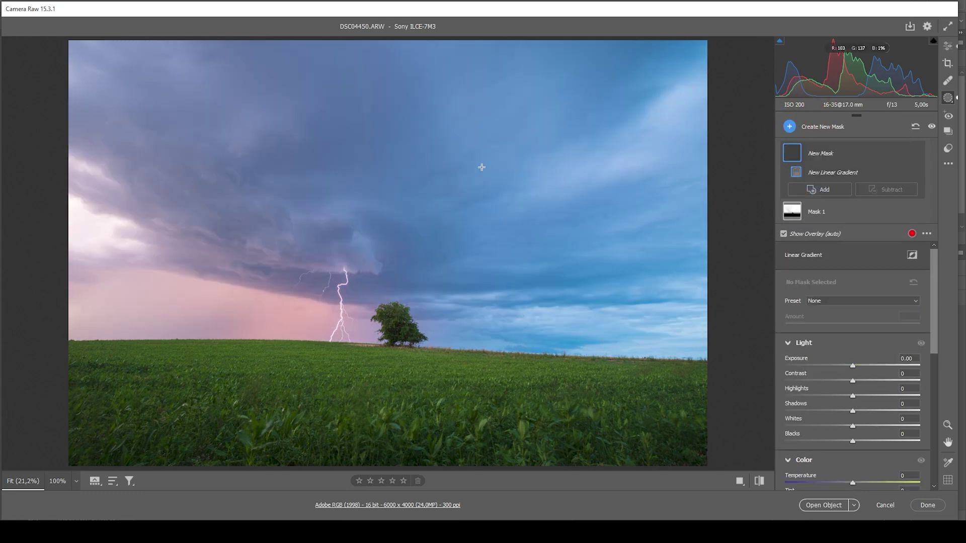
left_click_drag(476, 166, 413, 360)
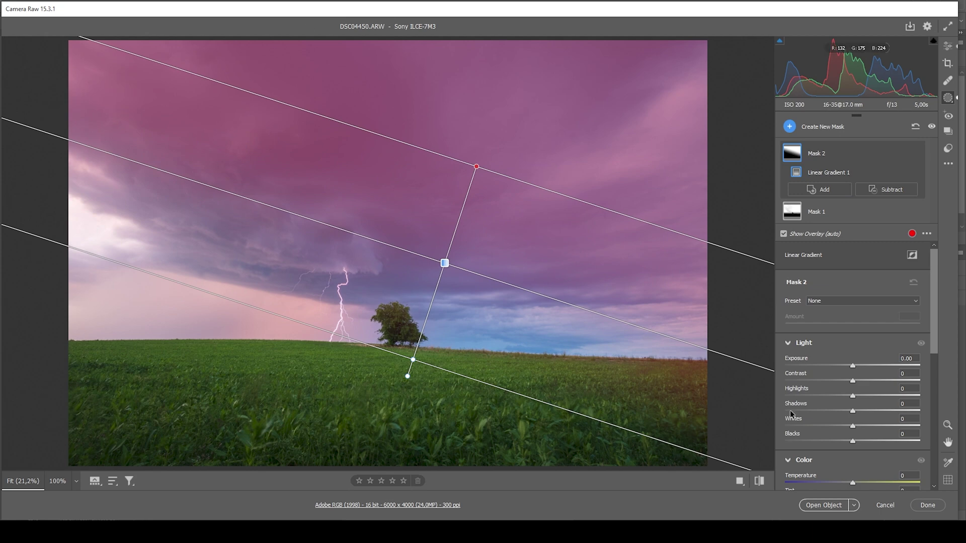
left_click_drag(851, 368, 837, 367)
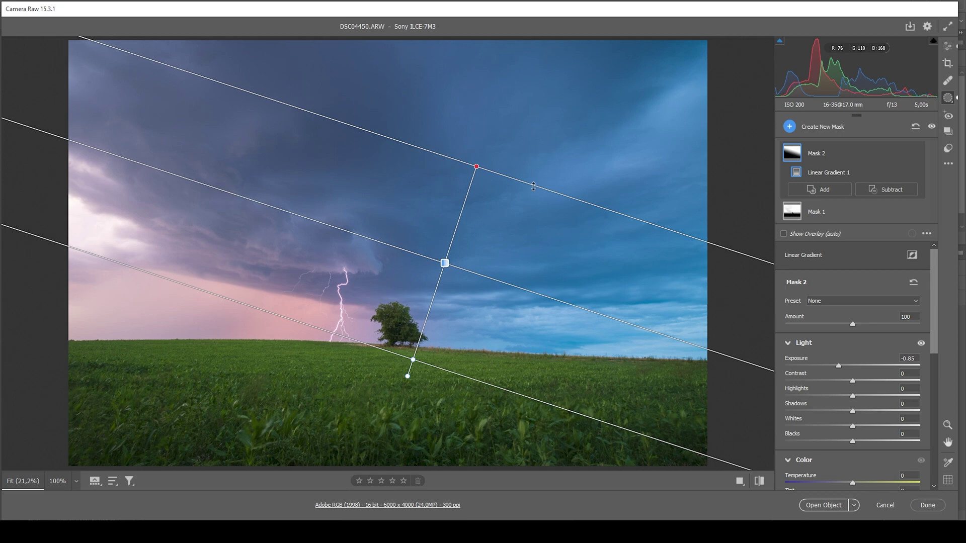
left_click(789, 127)
Step: Add a linear gradient over the upper-right sky with Exposure -0.40
left_click(821, 207)
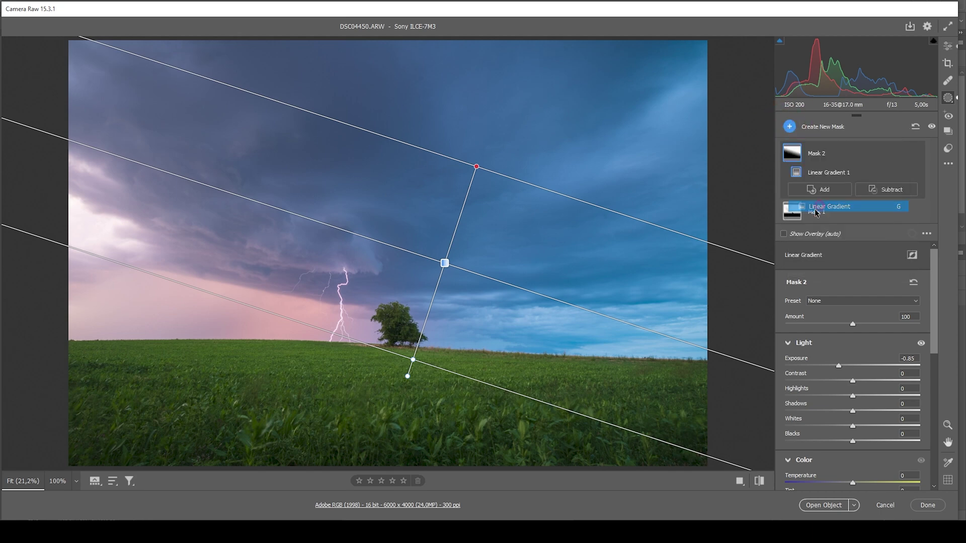
left_click_drag(628, 84, 499, 288)
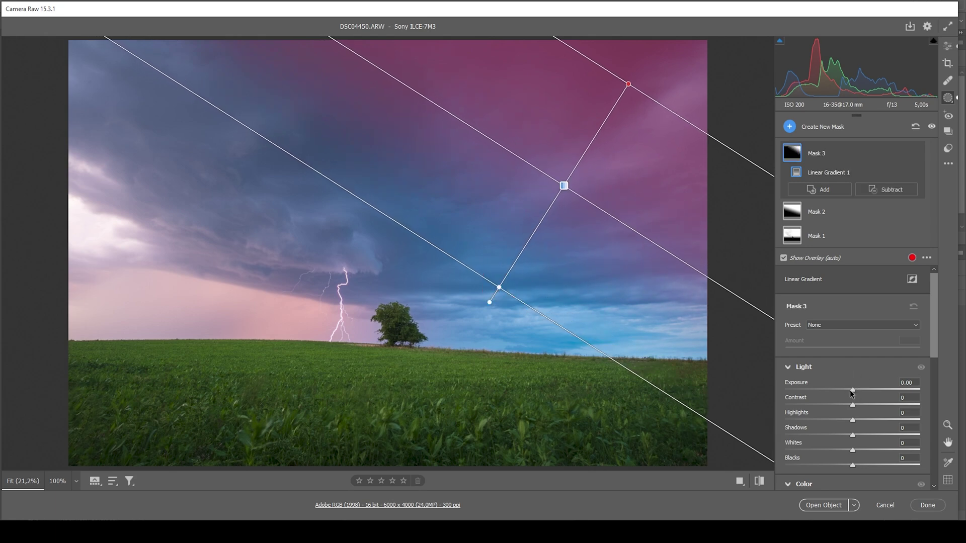
left_click_drag(852, 390, 847, 391)
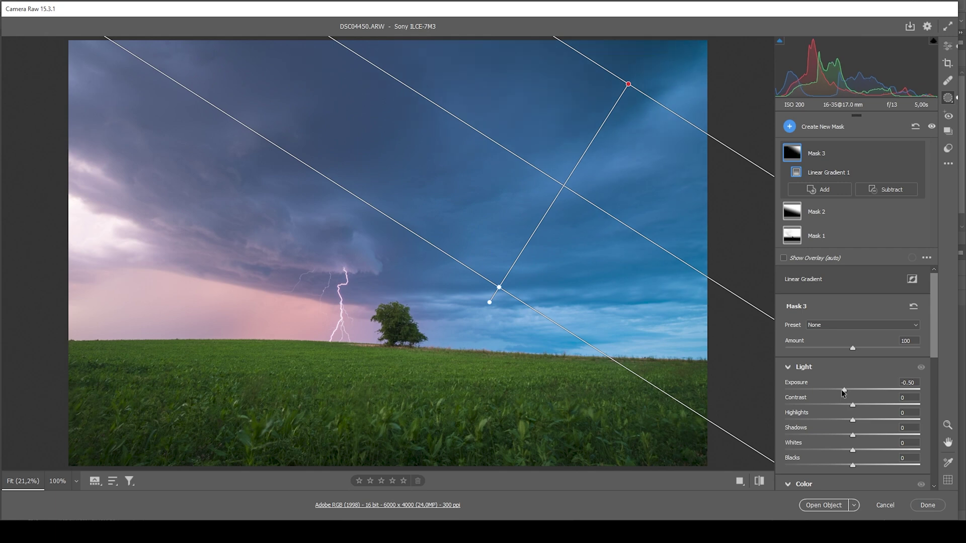
Step: Add another upper-right sky linear gradient with Exposure -0.35
left_click(793, 128)
left_click(818, 202)
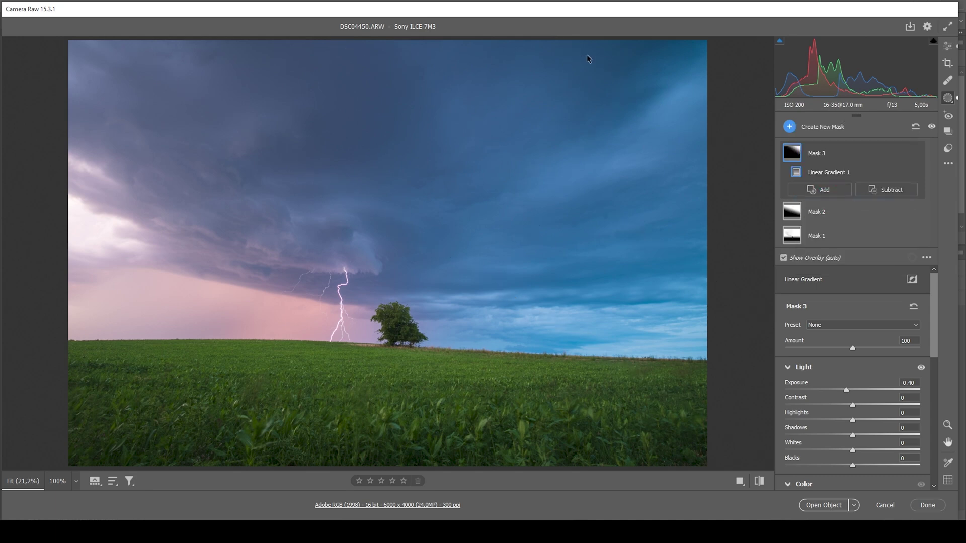
left_click_drag(587, 56, 495, 245)
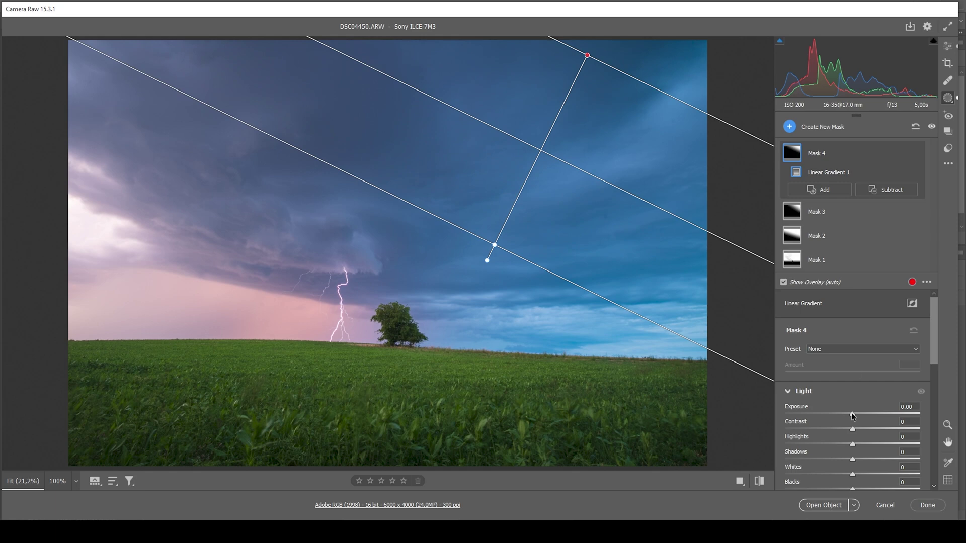
left_click_drag(852, 414, 846, 412)
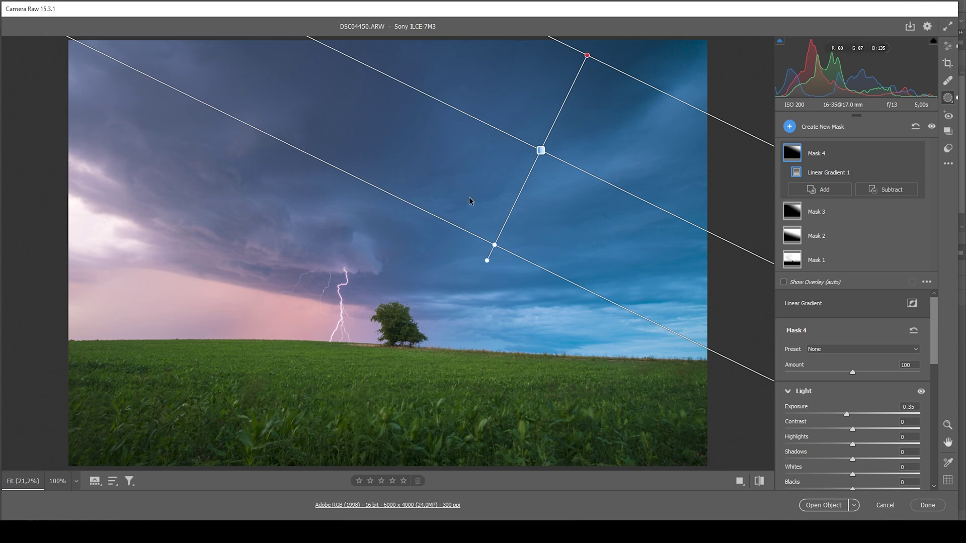
Step: Add a widened, slightly left-shifted radial gradient over the storm cloud with Clarity +28
left_click(789, 129)
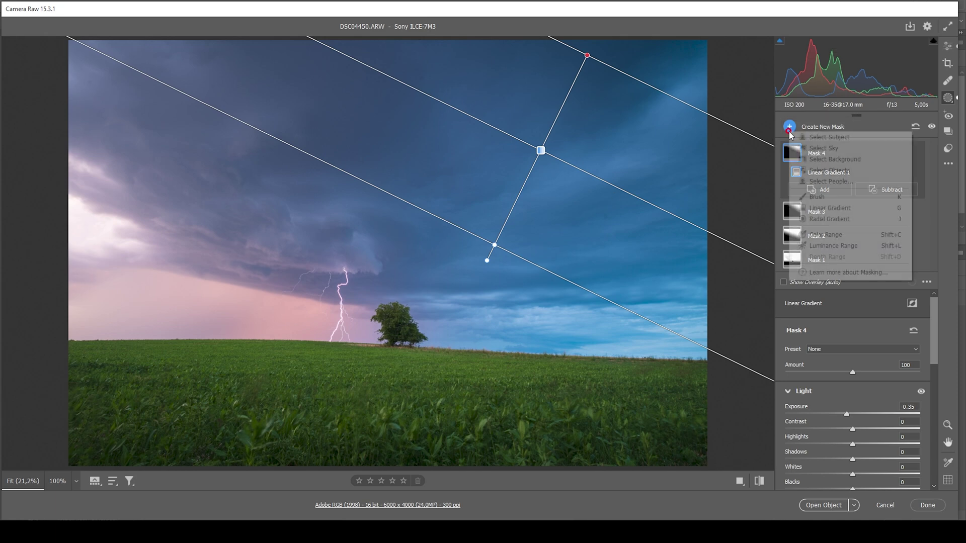
left_click(835, 220)
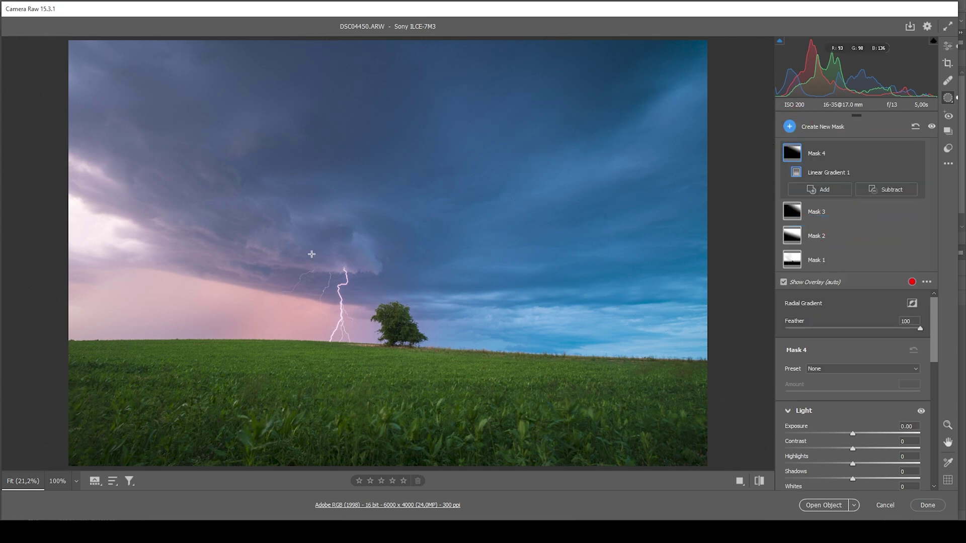
left_click_drag(311, 254, 431, 307)
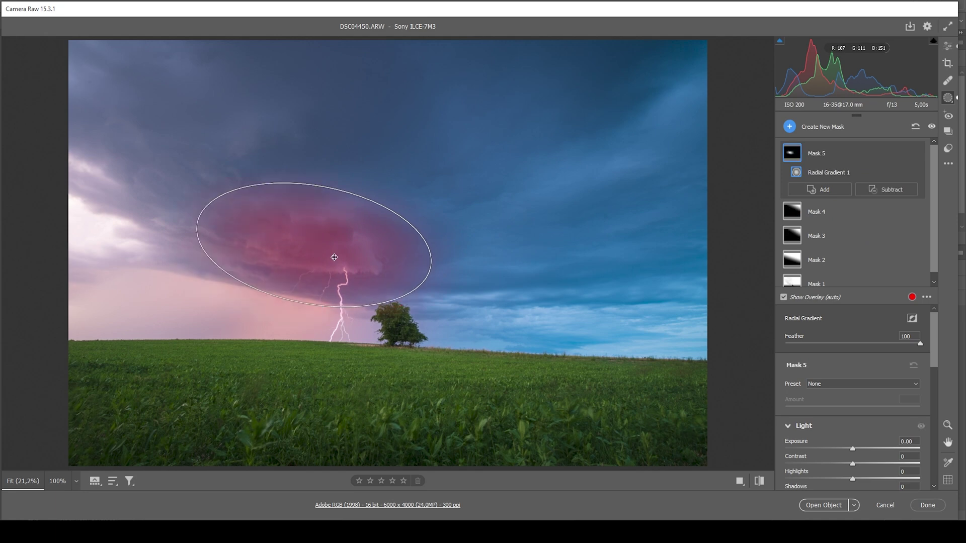
left_click_drag(198, 225, 184, 225)
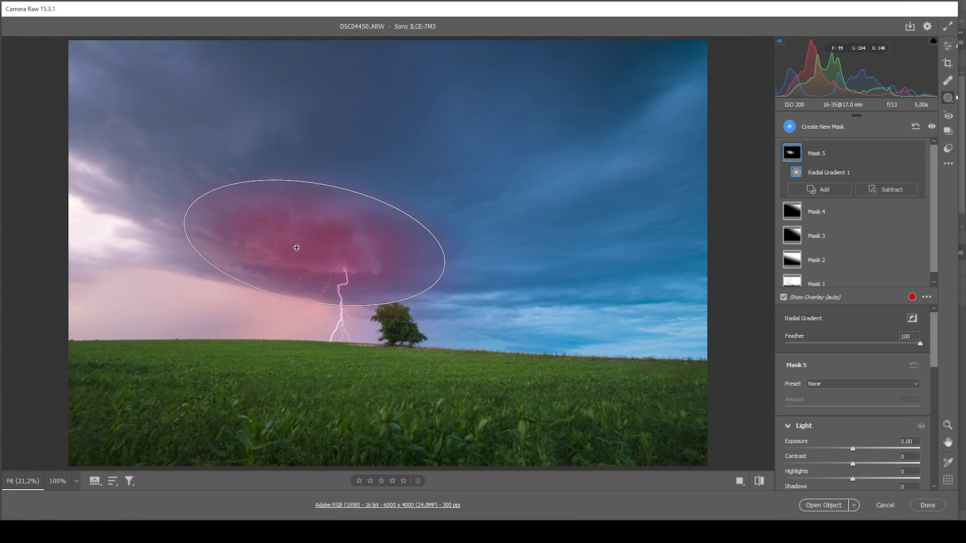
left_click_drag(296, 248, 285, 248)
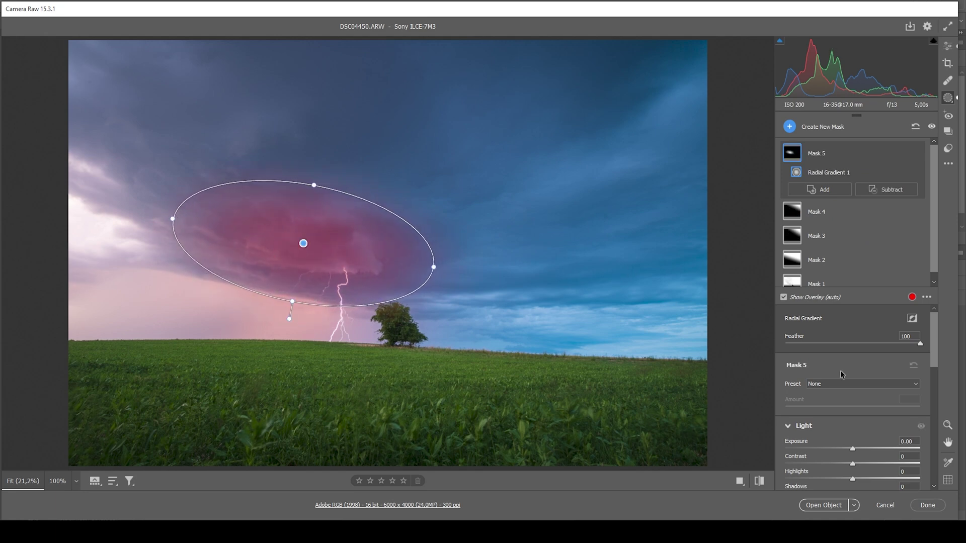
scroll(870, 397, "down", 5)
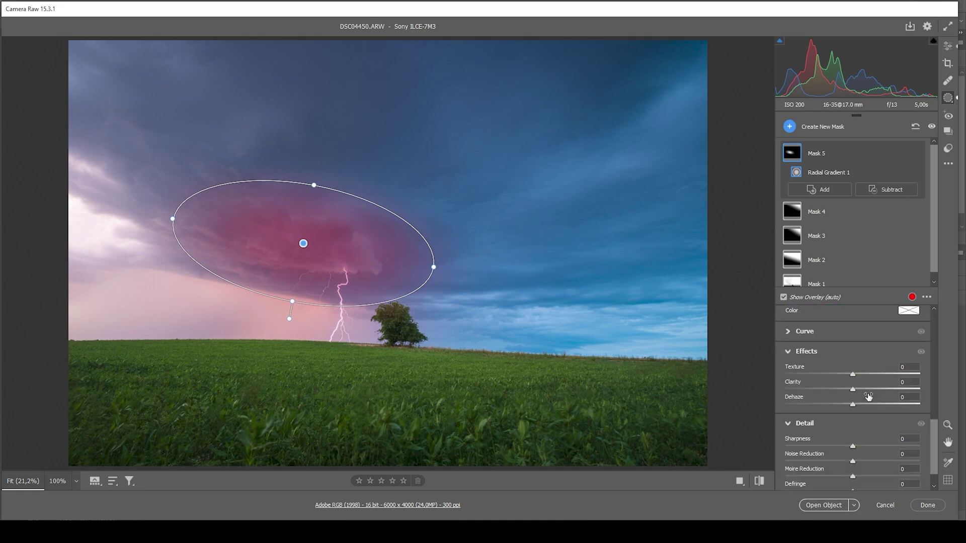
left_click_drag(853, 387, 863, 390)
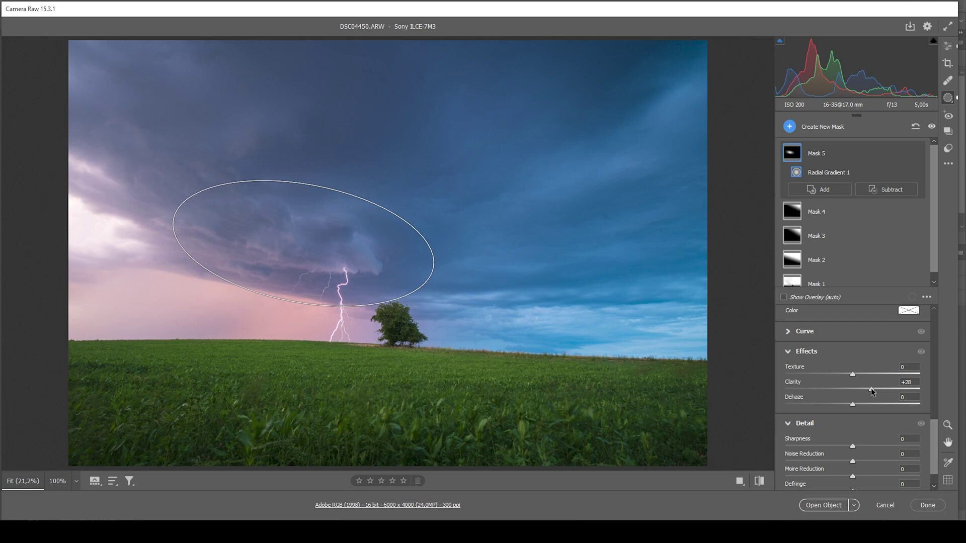
left_click_drag(870, 387, 872, 389)
Step: Toggle the masks' visibility off and on twice, then return to the main Edit panel
left_click(932, 128)
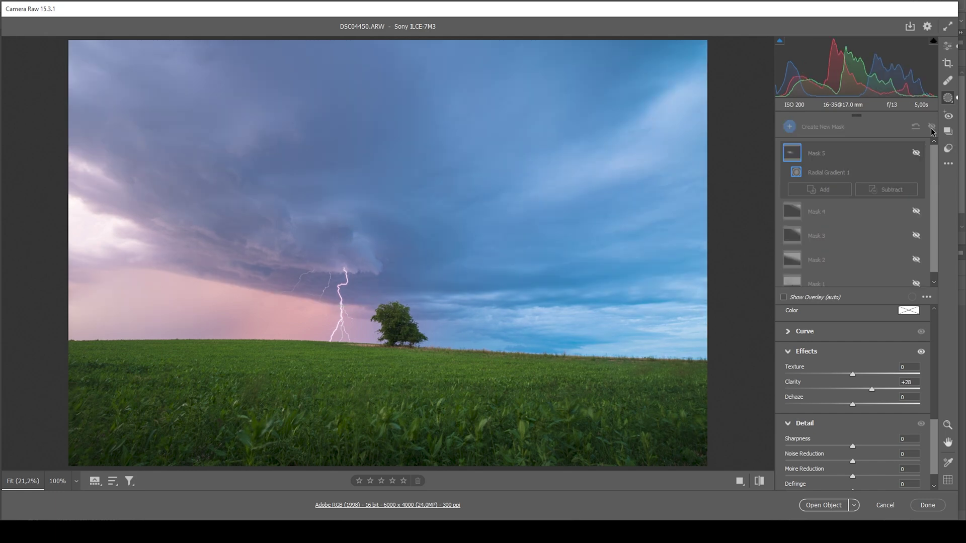
left_click(932, 128)
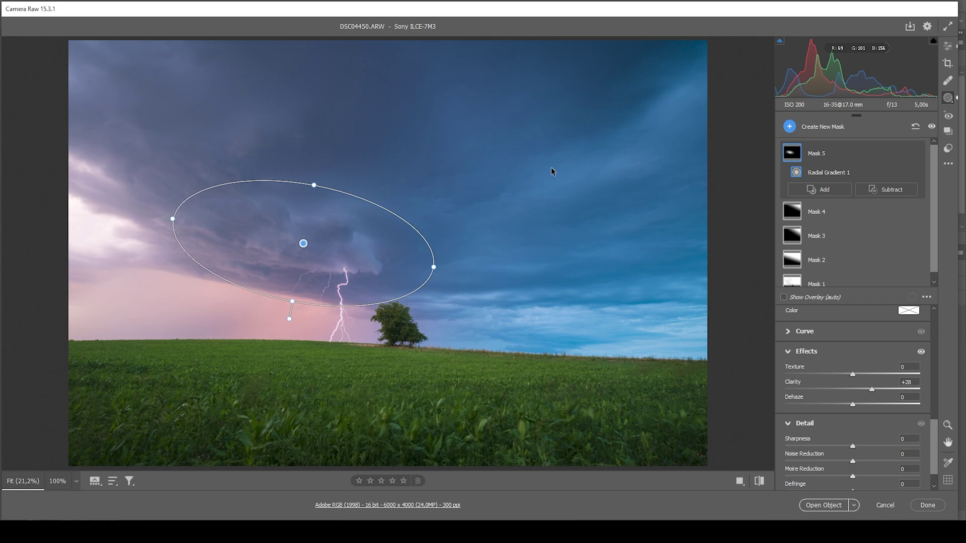
left_click(932, 127)
left_click(932, 128)
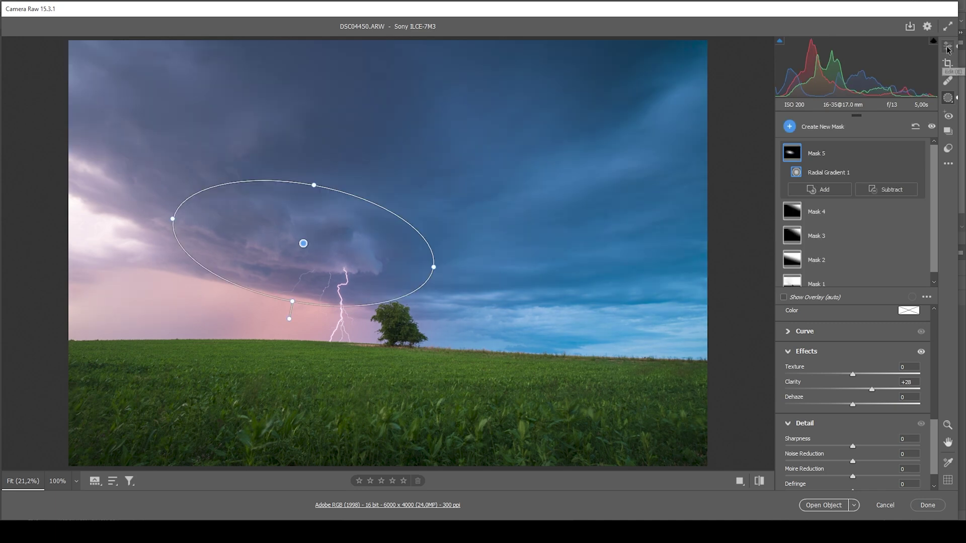
left_click(947, 47)
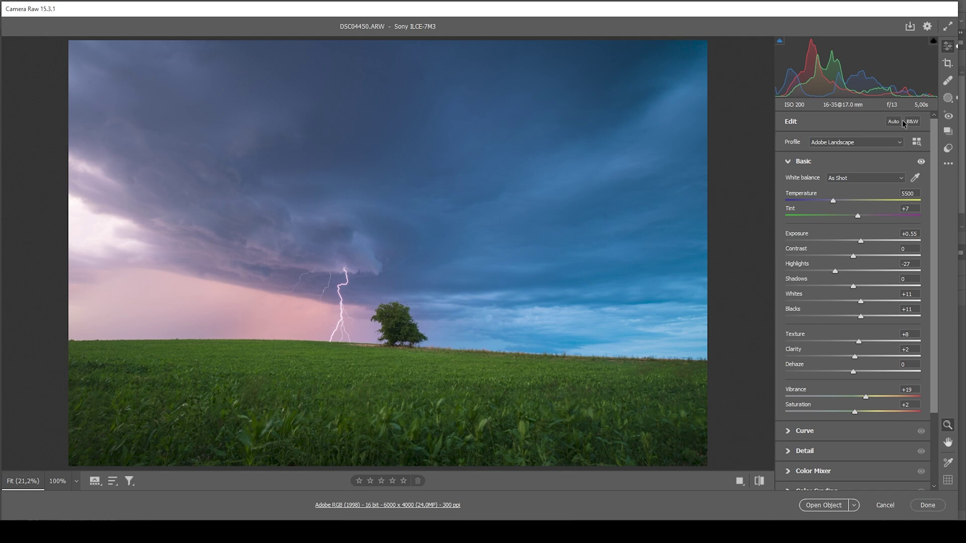
Step: In Color Mixer saturation, boost Reds to +34, Oranges +46, Purples +16 and Magentas +17
left_click(812, 164)
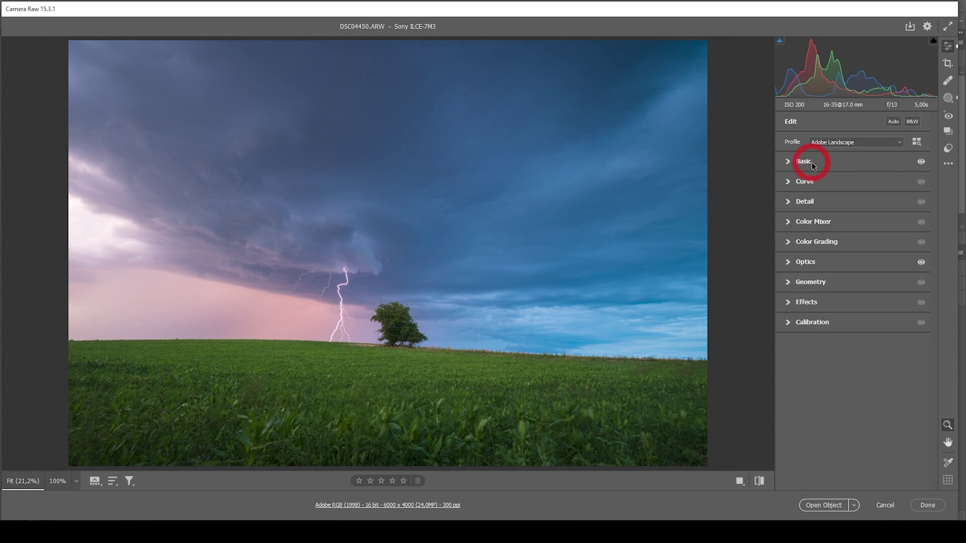
left_click(803, 224)
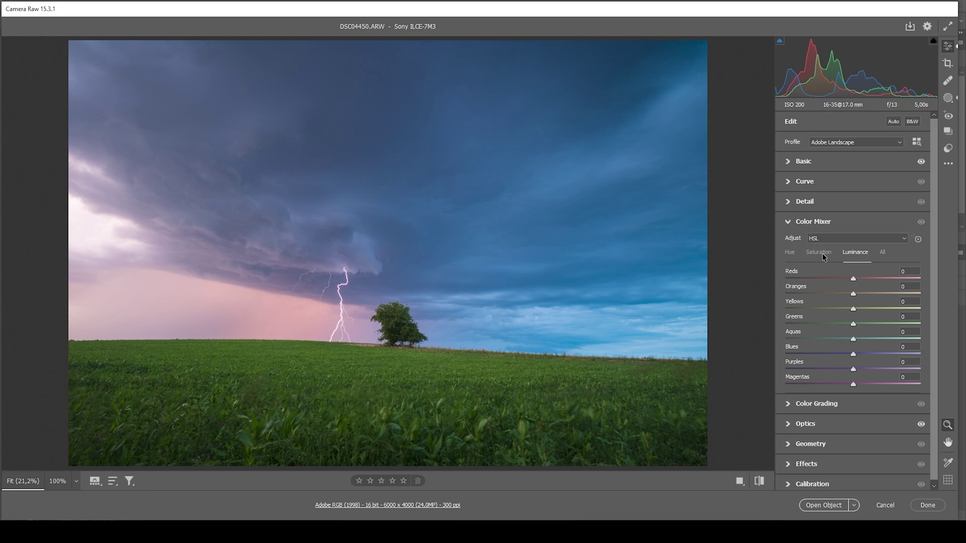
left_click(821, 253)
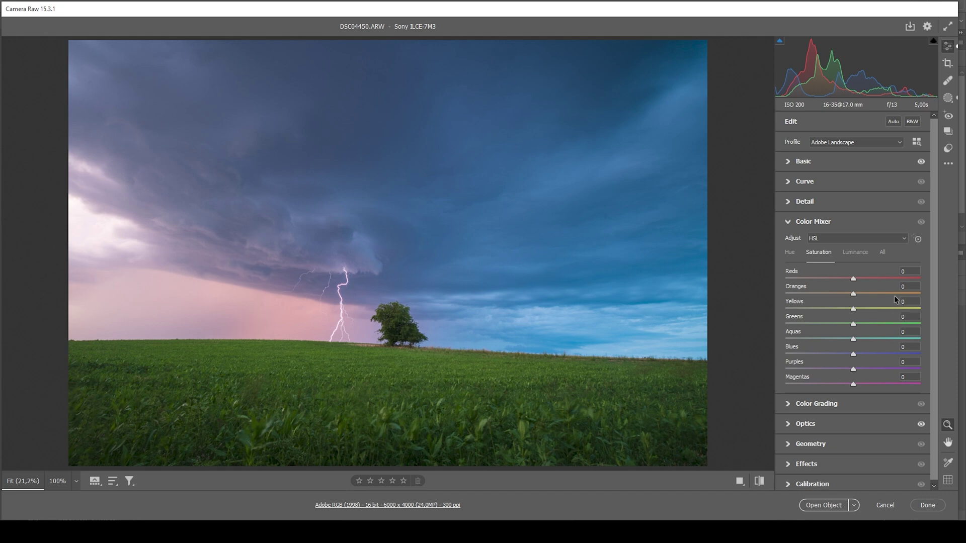
left_click_drag(854, 279, 871, 282)
left_click_drag(854, 385, 860, 385)
left_click_drag(852, 368, 865, 385)
left_click_drag(854, 297, 862, 297)
mouse_move(876, 295)
left_mouse_down()
mouse_move(884, 294)
mouse_move(876, 279)
left_mouse_up()
Step: Desaturate Greens to -40 and Aquas to -8, then compare with the mixer toggled off and on
left_click_drag(853, 324, 828, 327)
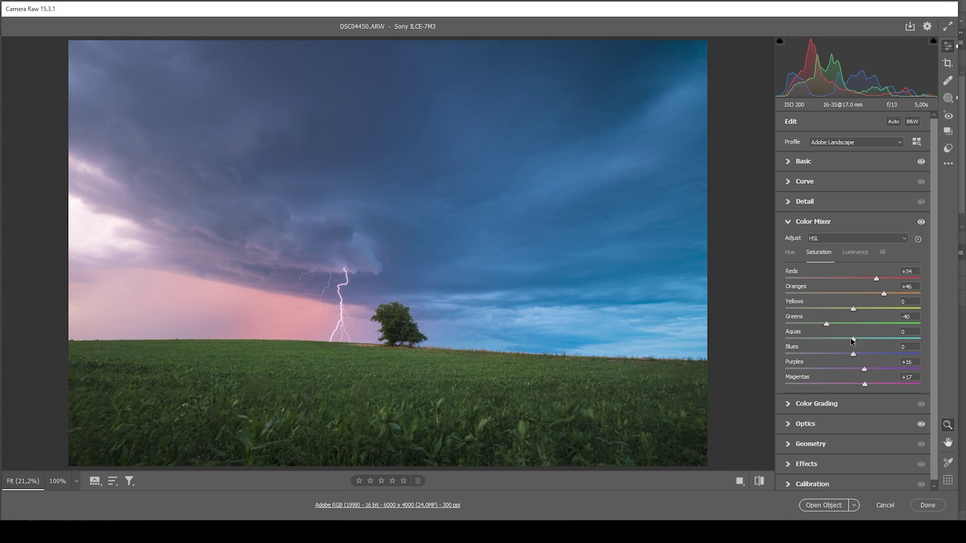
mouse_move(850, 337)
left_mouse_down()
mouse_move(843, 337)
mouse_move(845, 355)
left_mouse_up()
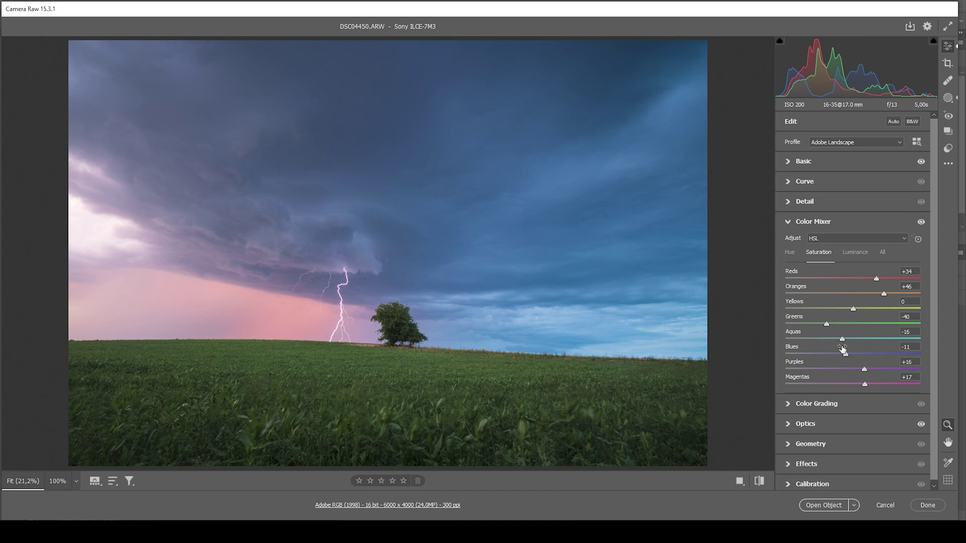
left_click_drag(841, 339, 848, 339)
left_click(921, 222)
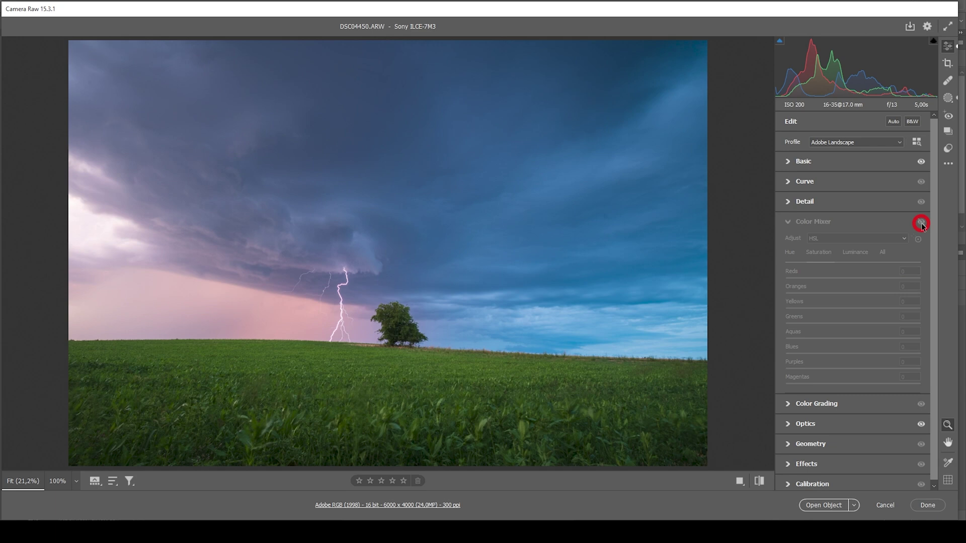
left_click(921, 223)
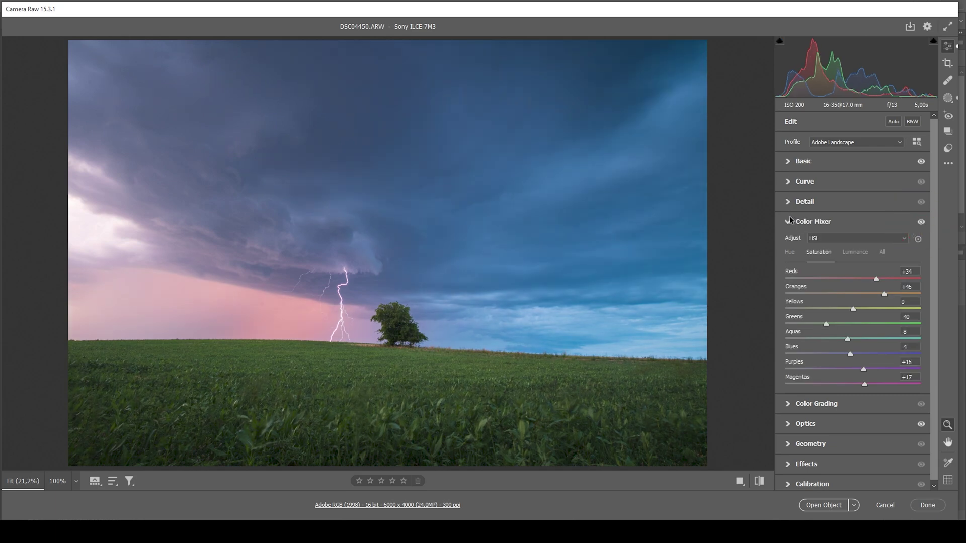
Step: Give the highlights a warm Color Grading tint of Hue 39, Saturation 38
left_click(790, 221)
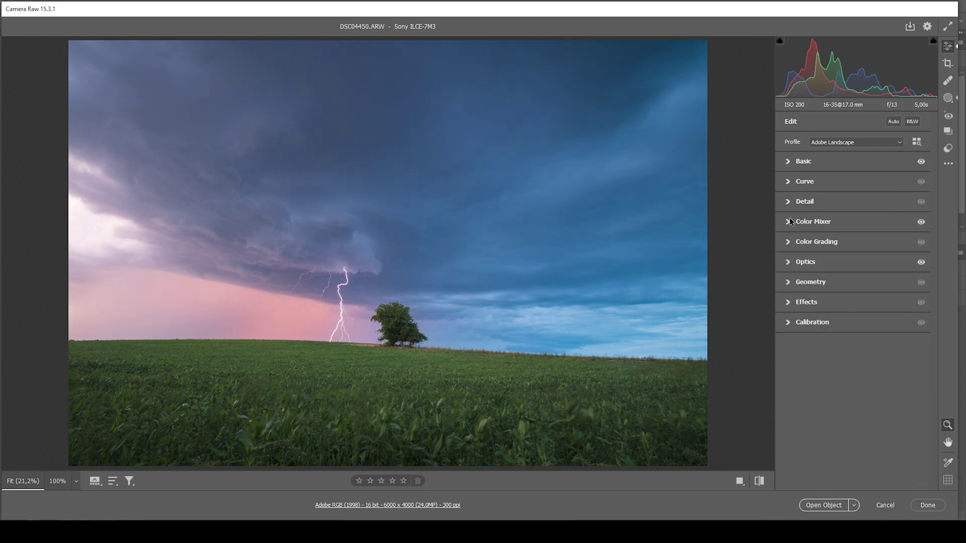
left_click(786, 244)
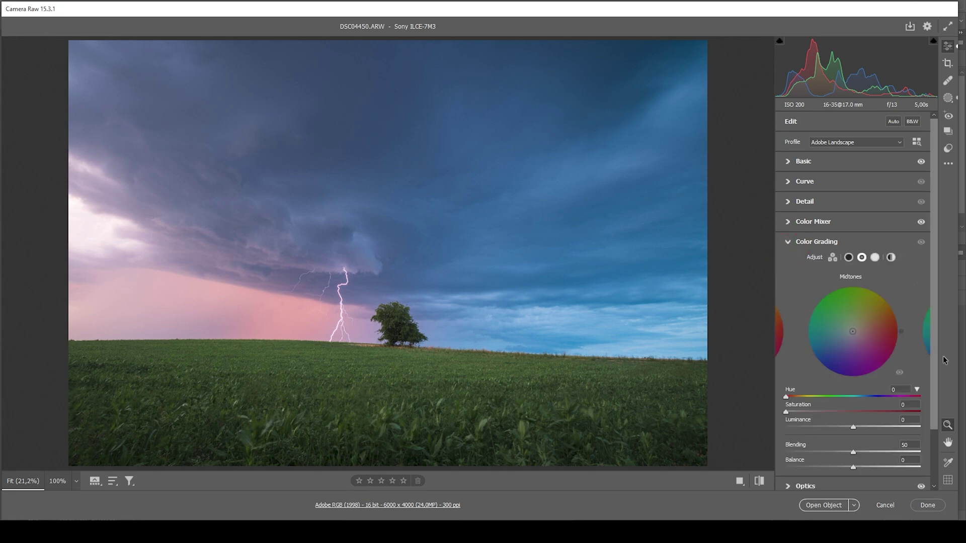
left_click(875, 257)
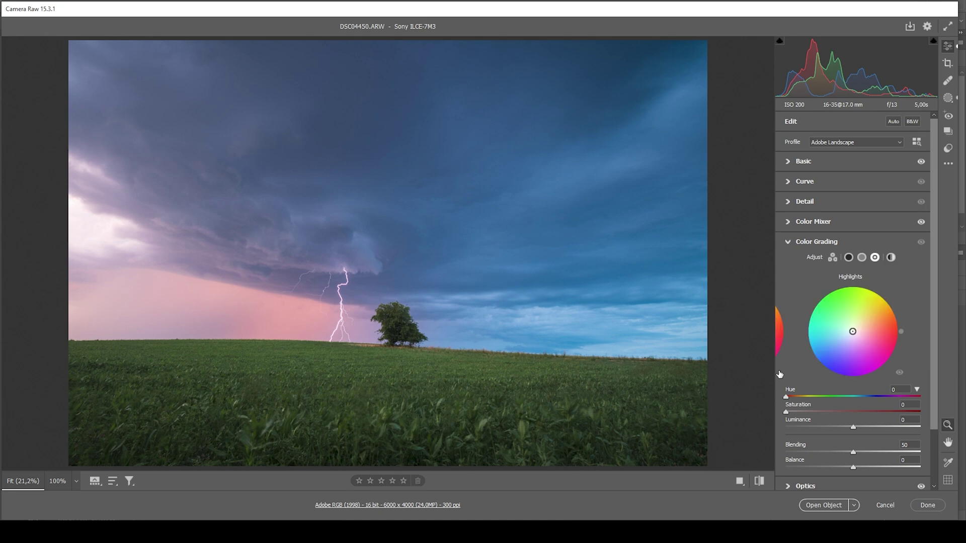
left_click_drag(788, 397, 799, 399)
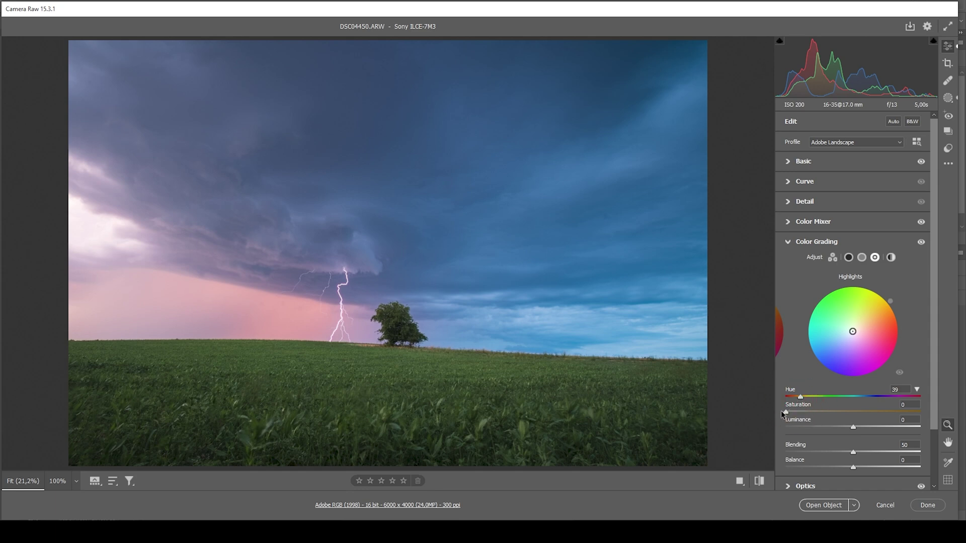
mouse_move(784, 411)
left_mouse_down()
mouse_move(873, 412)
mouse_move(836, 409)
left_mouse_up()
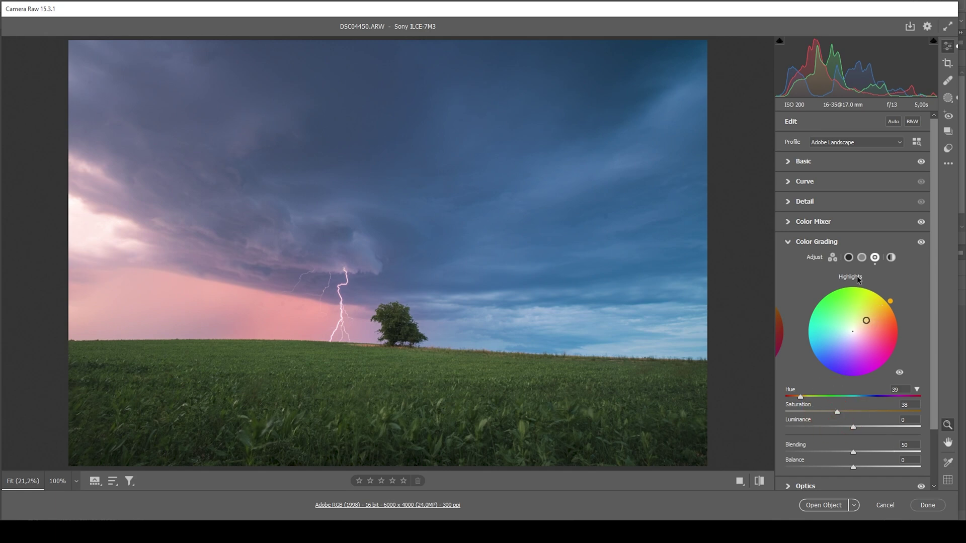
Step: Tint the midtones blue at Hue 222, Saturation 22 and collapse Color Grading
left_click(861, 256)
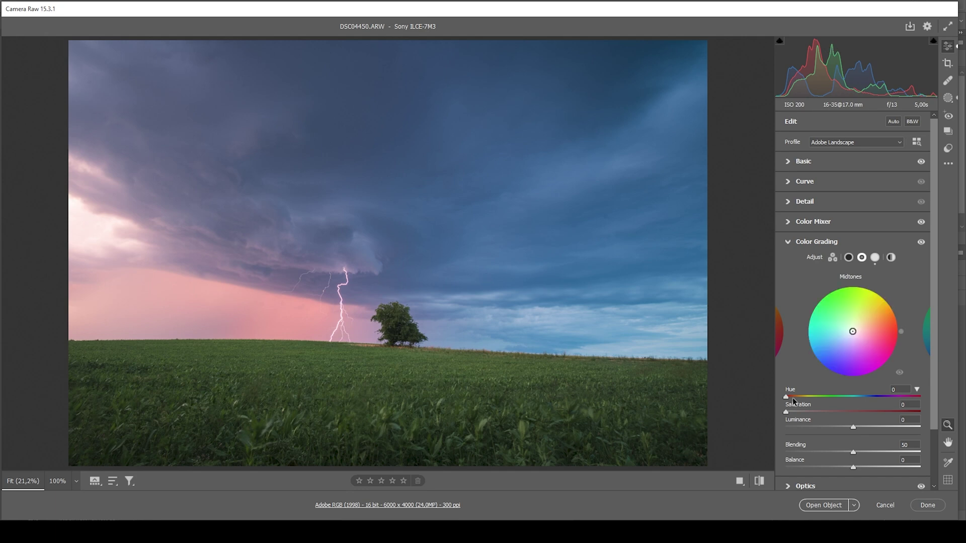
left_click_drag(792, 397, 867, 403)
left_click_drag(786, 412, 815, 411)
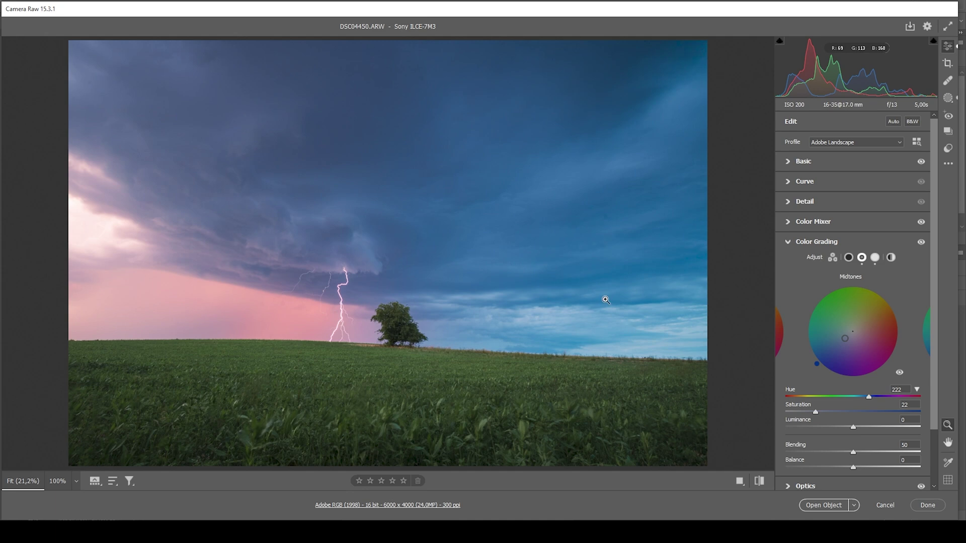
left_click(811, 241)
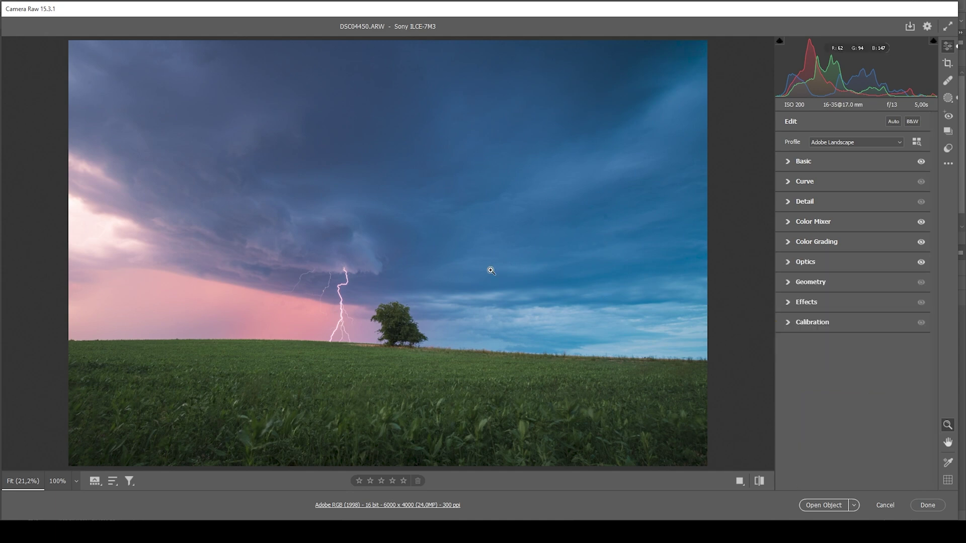
Step: Raise the Calibration Blue Primary saturation to +22, then collapse the Calibration panel
left_click(789, 323)
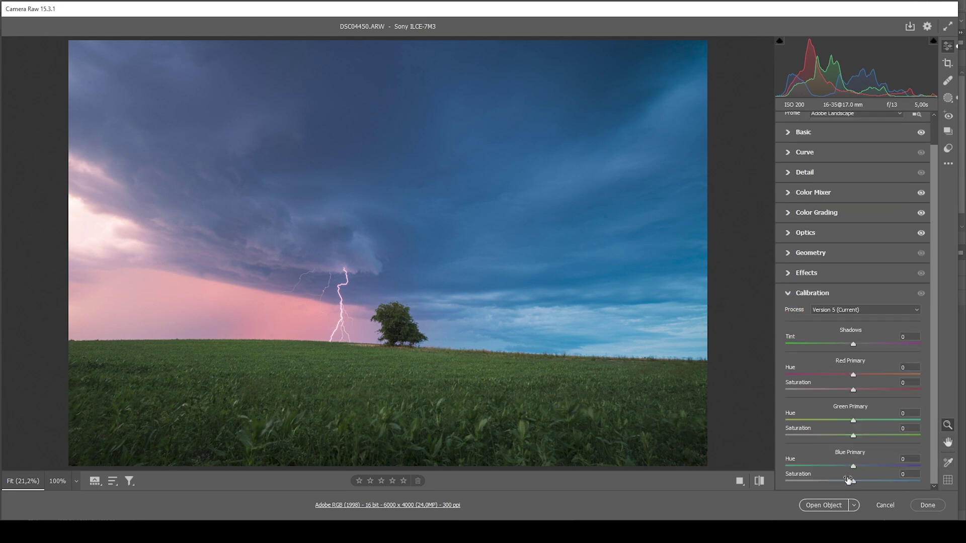
left_click_drag(852, 482, 867, 482)
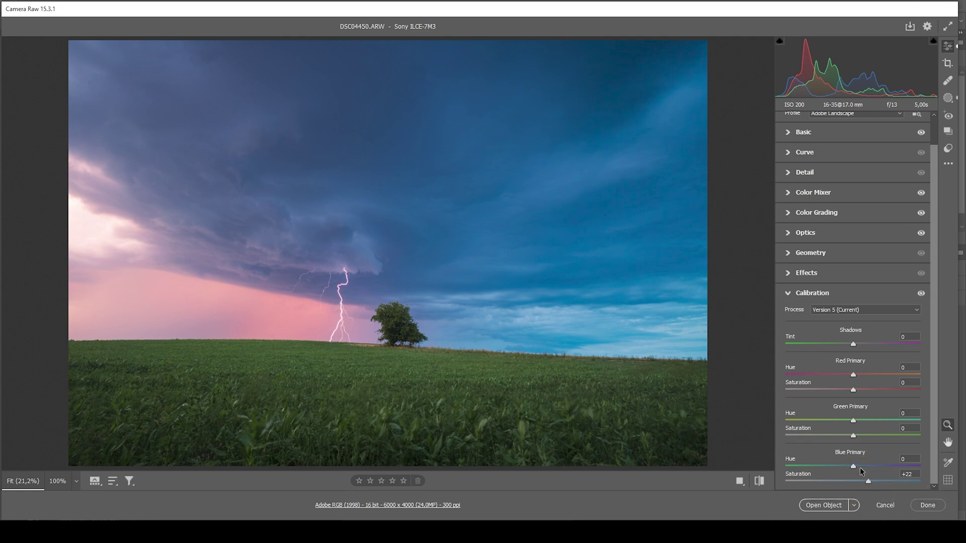
left_click(812, 293)
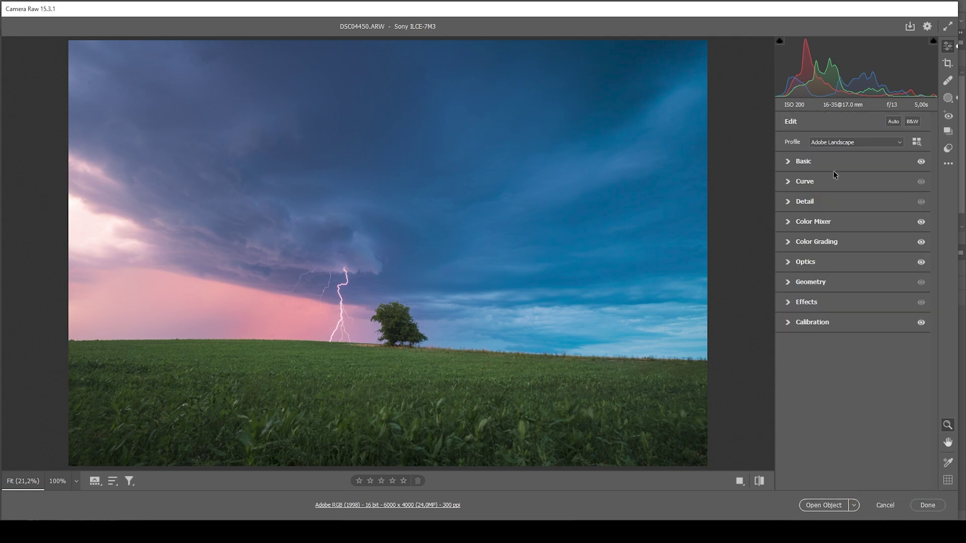
Step: Set Detail sharpening to Amount 81, Radius 0.5, Detail 100 and Masking 75, previewing with Alt
left_click(791, 201)
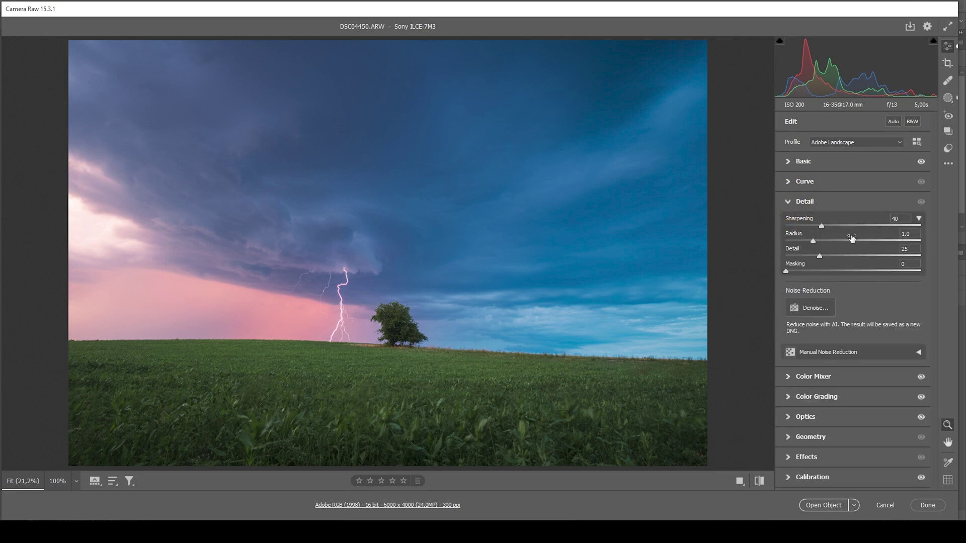
left_click_drag(815, 240, 951, 256)
key("alt")
left_click_drag(785, 271, 886, 271)
left_click_drag(824, 225, 859, 226)
Step: Open the photo as a smart object, add a Levels layer with white input about 235, and select its mask
left_click(816, 509)
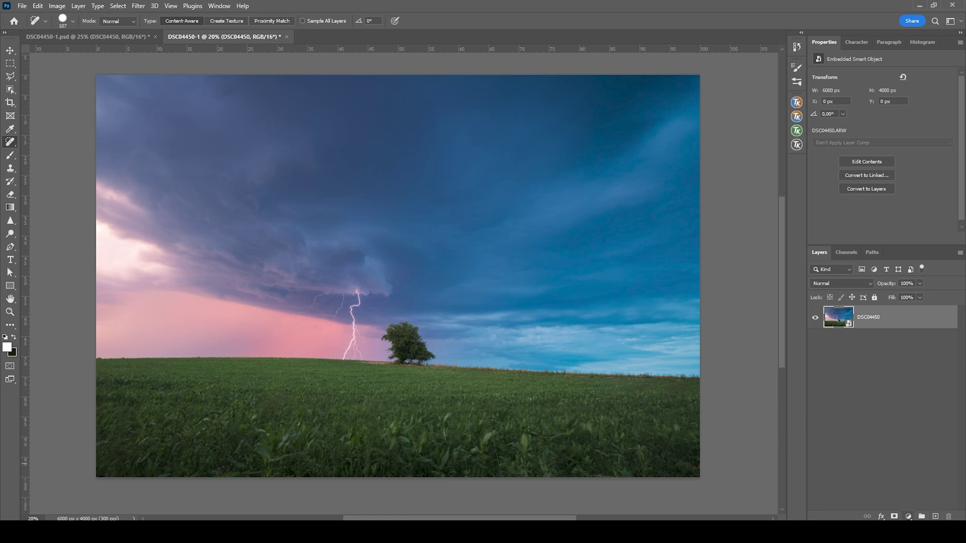
left_click(908, 516)
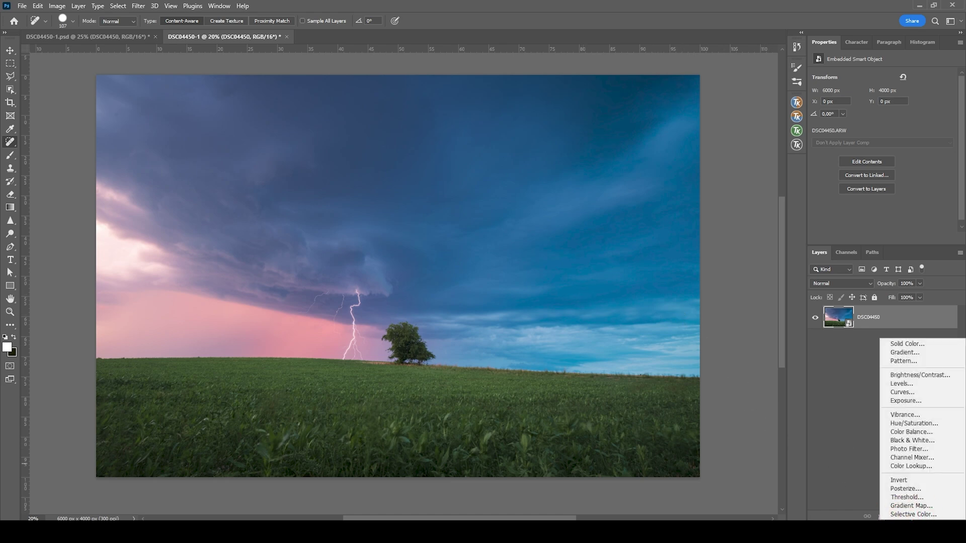
left_click(903, 384)
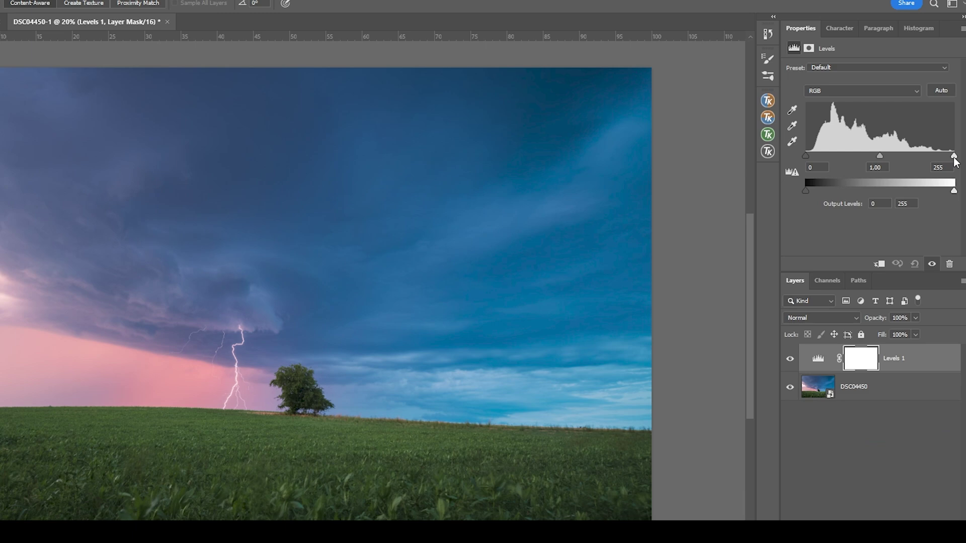
left_click_drag(954, 156, 942, 158)
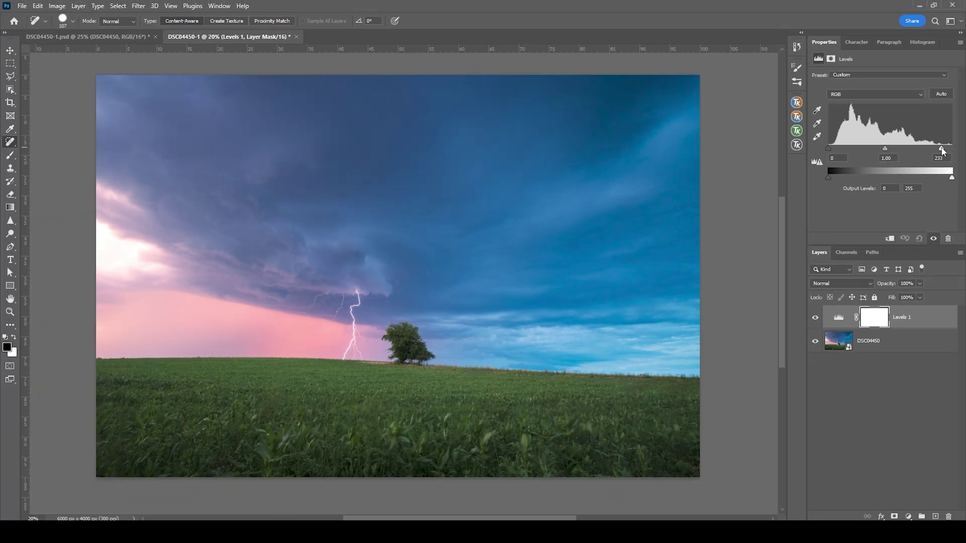
left_click(872, 323)
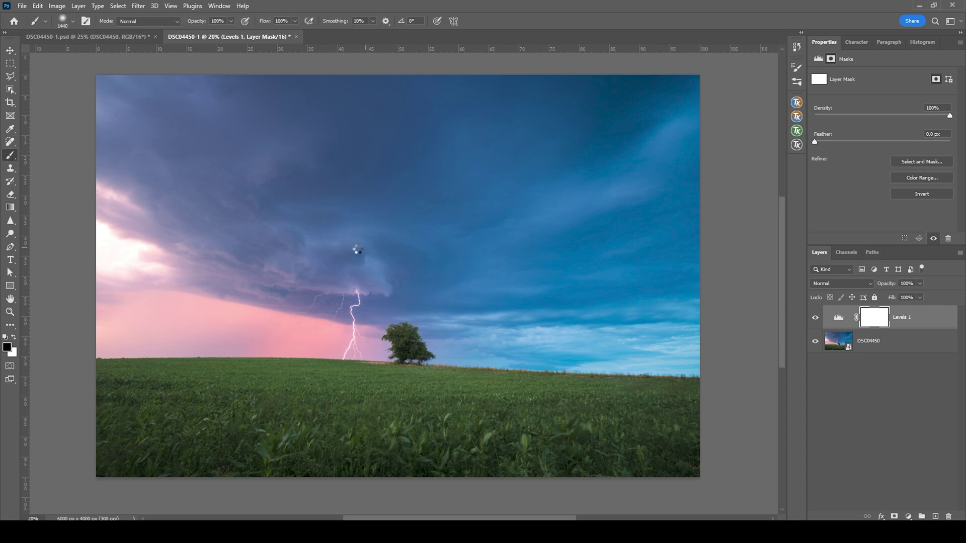
Step: Paint black with a 1280 px brush on the Levels 1 mask over the left sky, then toggle it to compare
mouse_move(187, 271)
left_mouse_down()
mouse_move(222, 270)
mouse_move(220, 86)
left_mouse_up()
mouse_move(177, 242)
left_mouse_down()
mouse_move(148, 223)
mouse_move(137, 249)
mouse_move(91, 228)
mouse_move(75, 241)
mouse_move(110, 271)
mouse_move(120, 258)
mouse_move(114, 291)
mouse_move(164, 256)
mouse_move(174, 264)
mouse_move(170, 240)
left_mouse_up()
key("b")
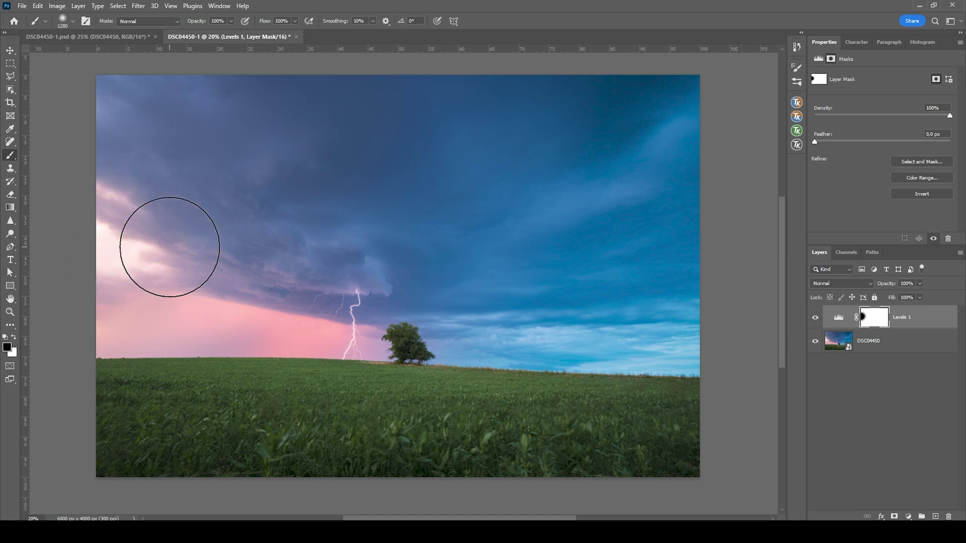
left_click(815, 318)
left_click(815, 318)
left_click(816, 318)
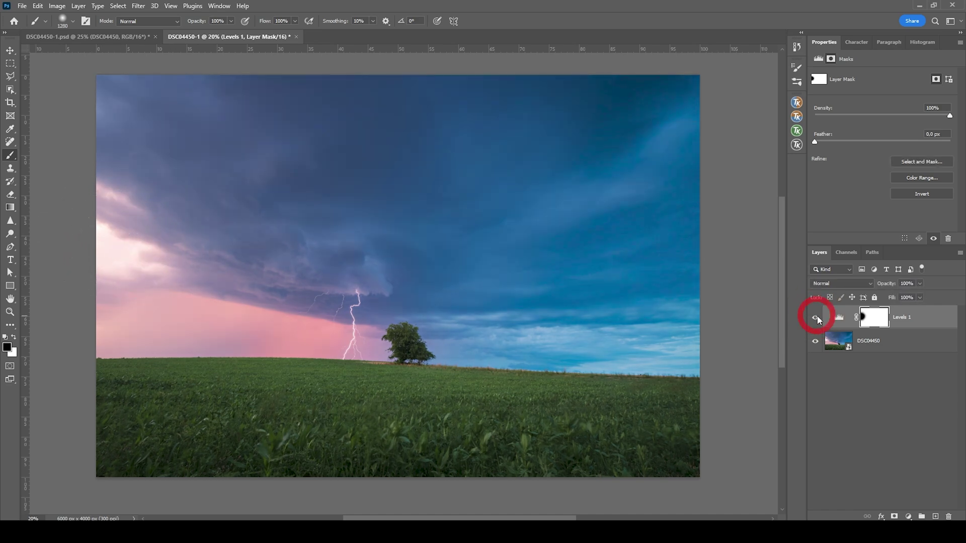
left_click(815, 318)
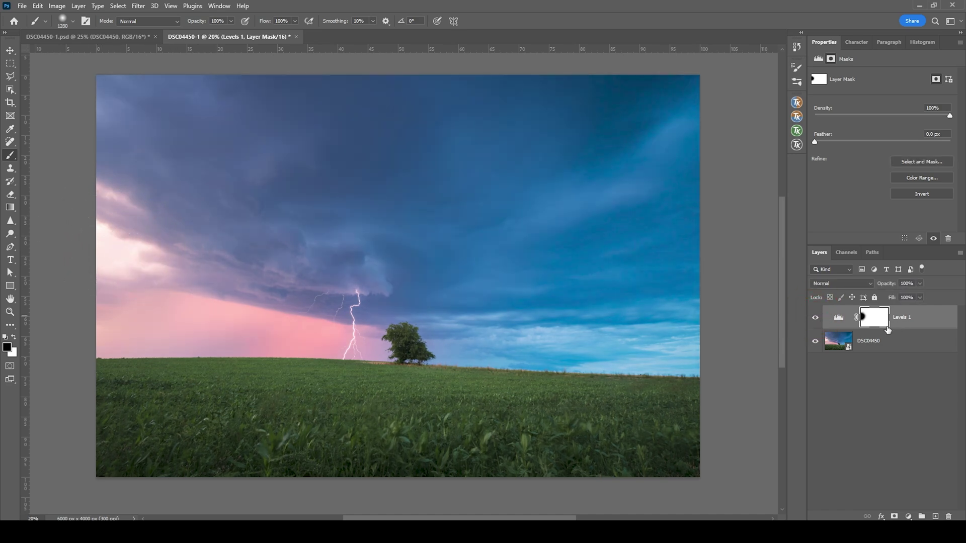
Step: Add a second Levels adjustment layer, Levels 2, and select its mask
left_click(909, 516)
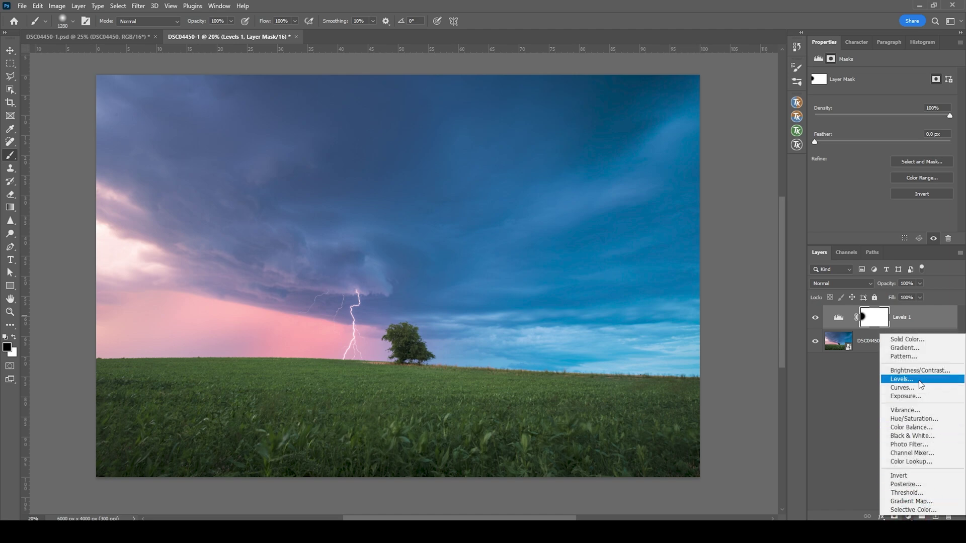
left_click(901, 379)
left_click(875, 318)
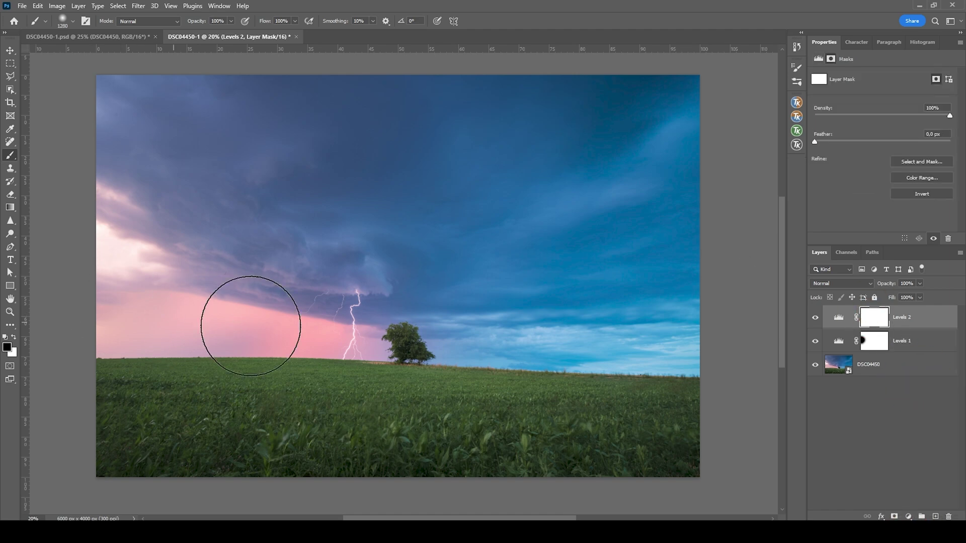
left_click(878, 318)
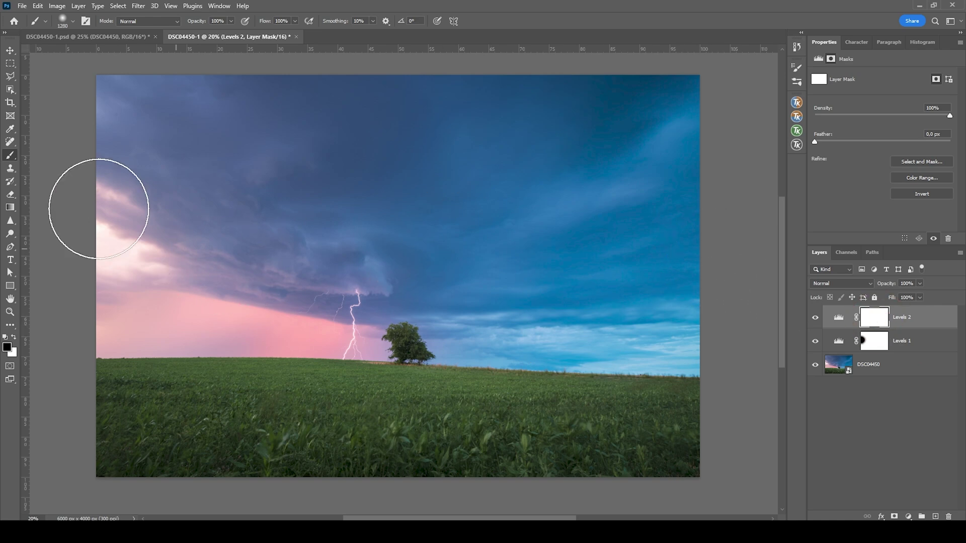
Step: Draw a Basics black-to-white gradient on the Levels 2 mask from field up to sky, then compare
key("g")
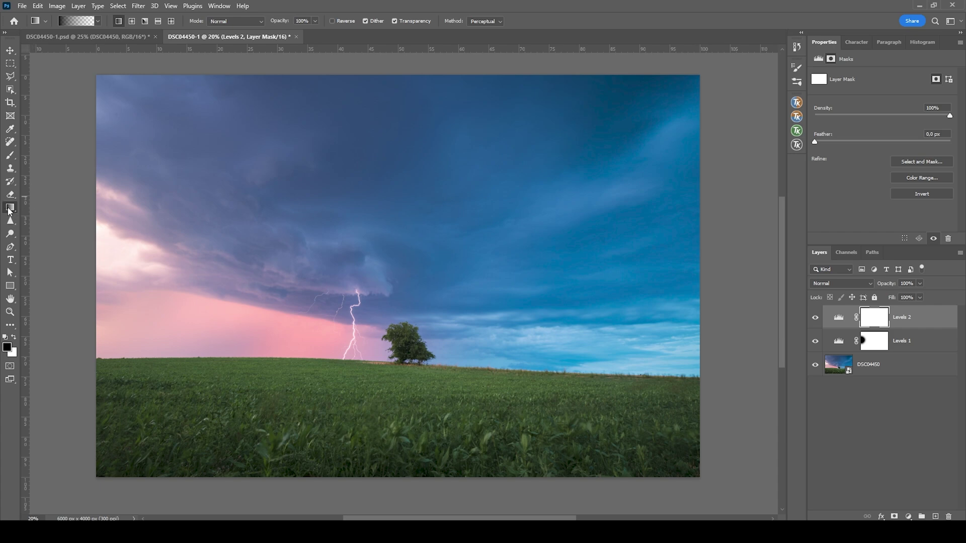
left_click(99, 23)
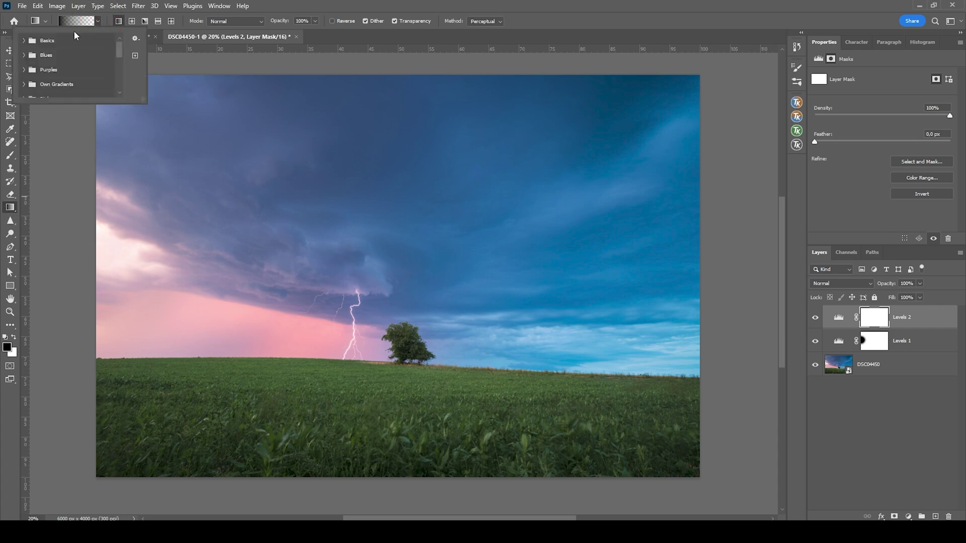
left_click(24, 40)
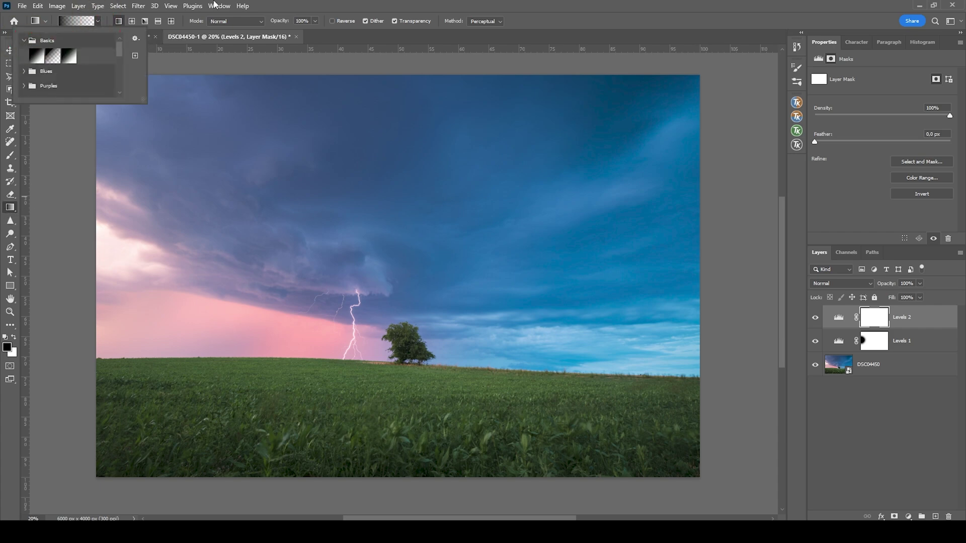
left_click(447, 5)
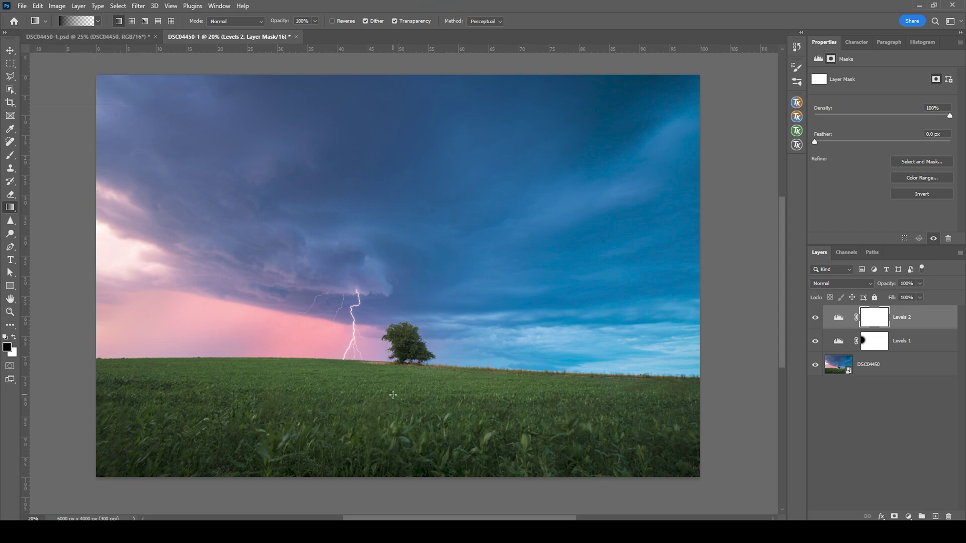
left_click_drag(393, 395, 420, 262)
left_click(816, 318)
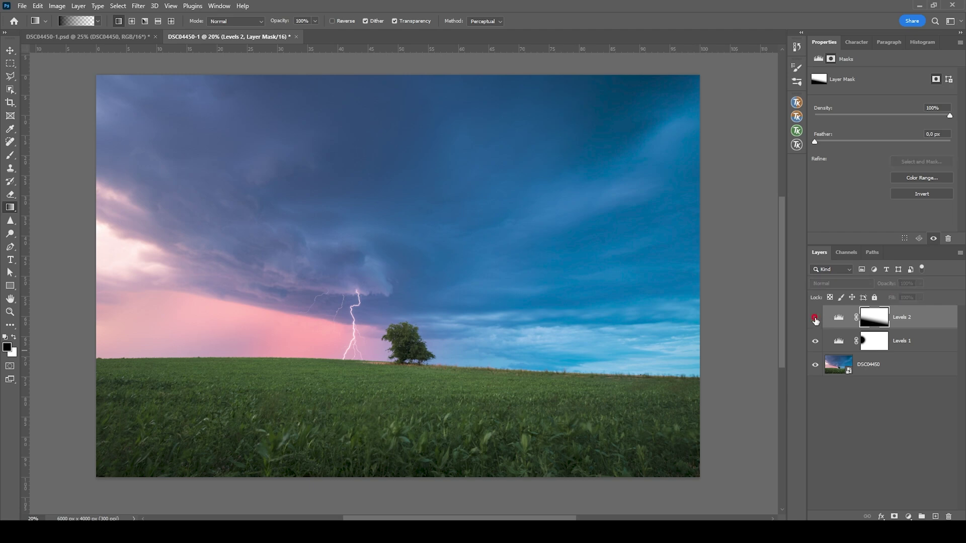
left_click(815, 319)
left_click(837, 319)
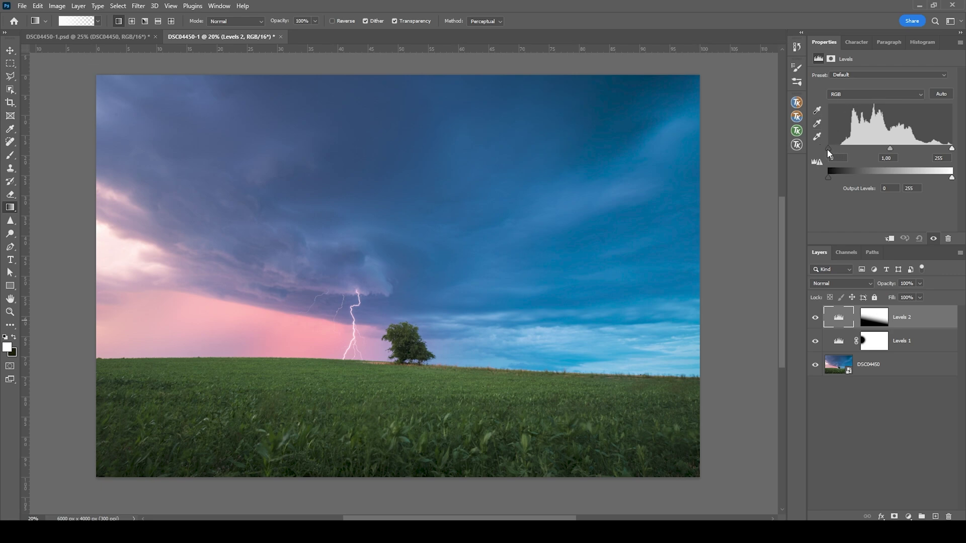
Step: Raise the Levels 2 black input to 15 and toggle the layer to compare the sky
left_click_drag(827, 149, 839, 150)
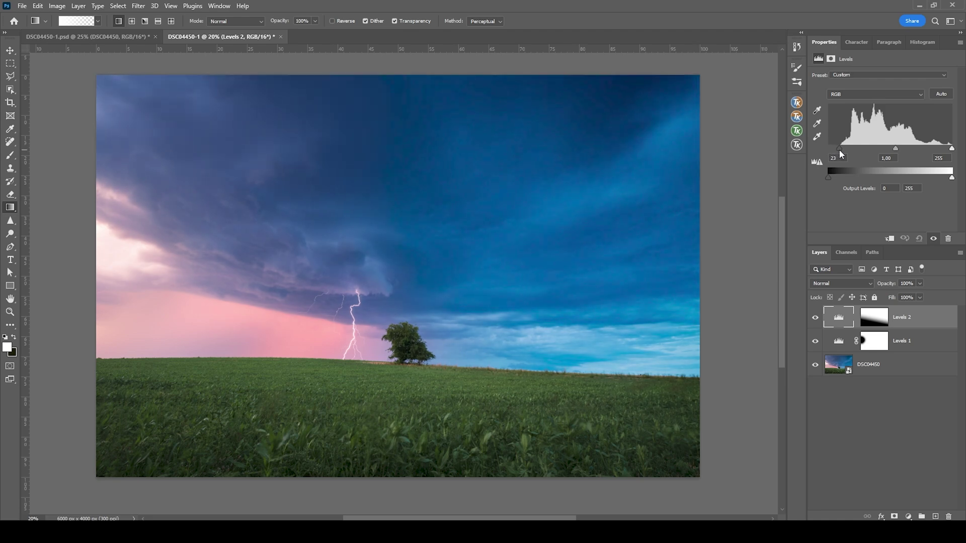
left_click_drag(839, 150, 836, 150)
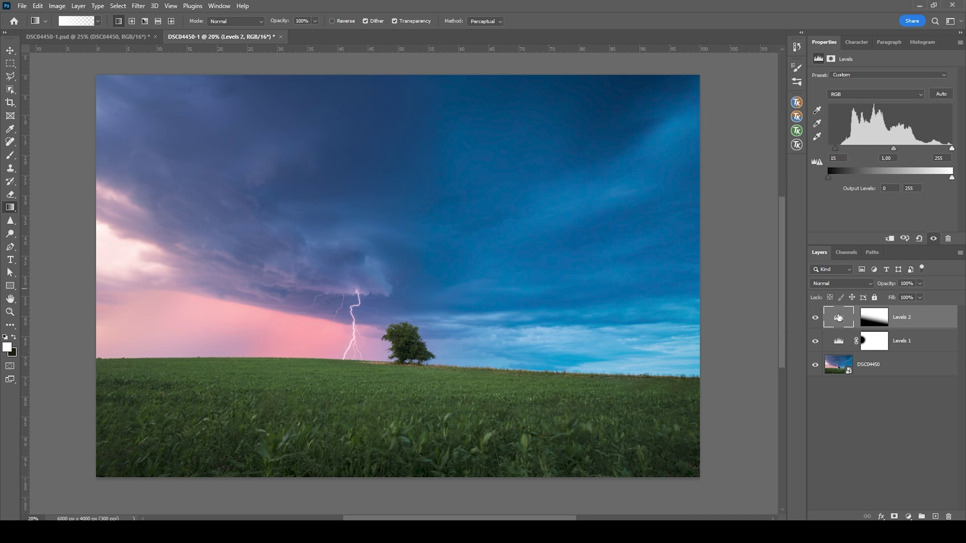
left_click(815, 317)
left_click(815, 317)
left_click(815, 317)
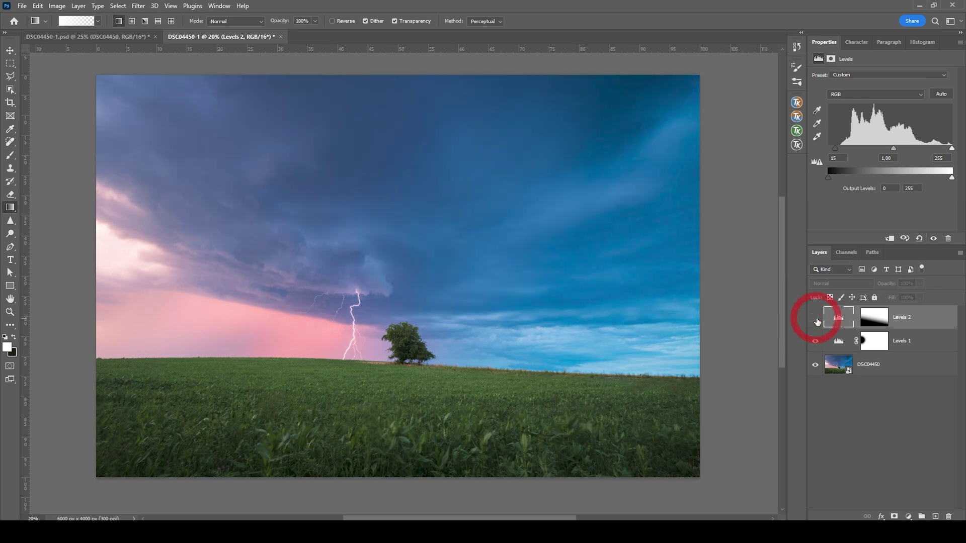
left_click(815, 318)
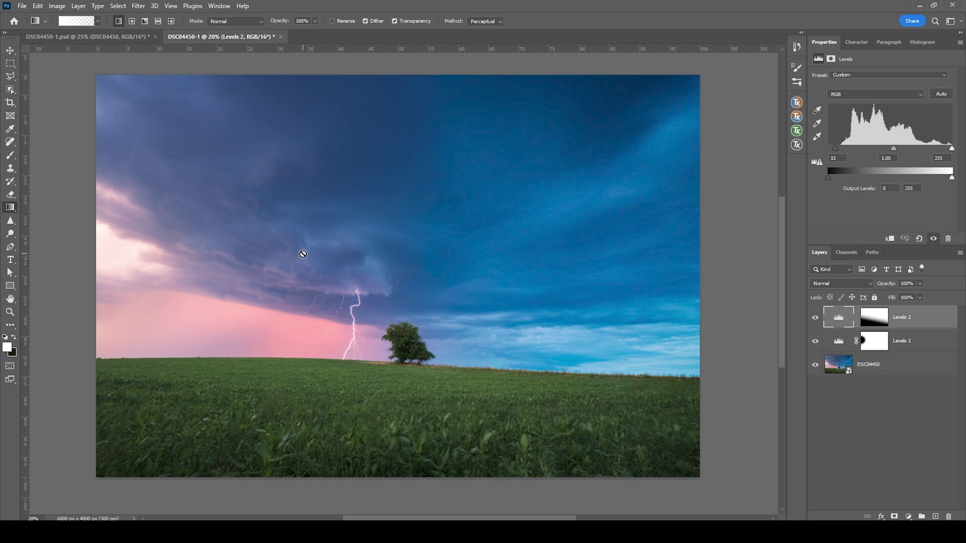
Step: Crop the photo inward from the top-left and bottom-right corners around the tree and lightning
key("c")
left_click_drag(96, 75, 120, 98)
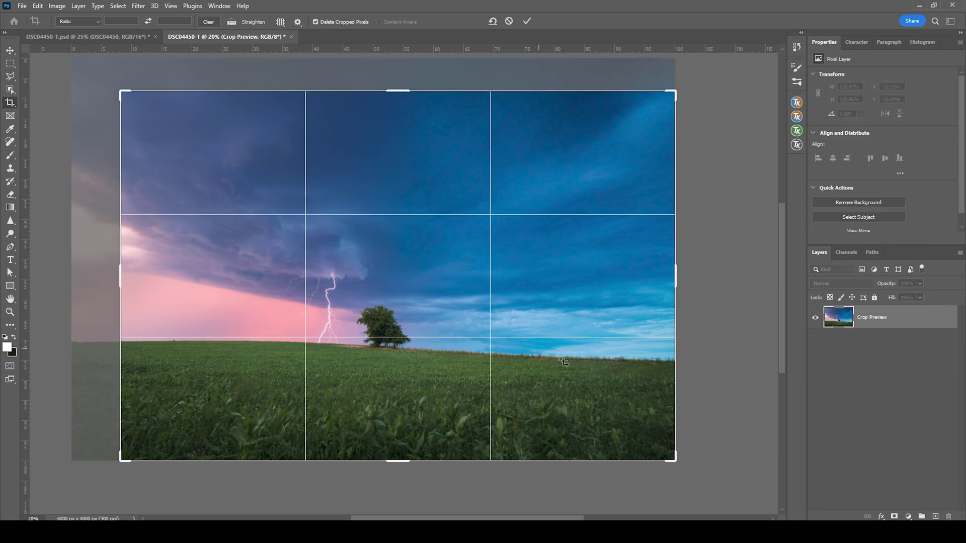
left_click_drag(672, 458, 651, 446)
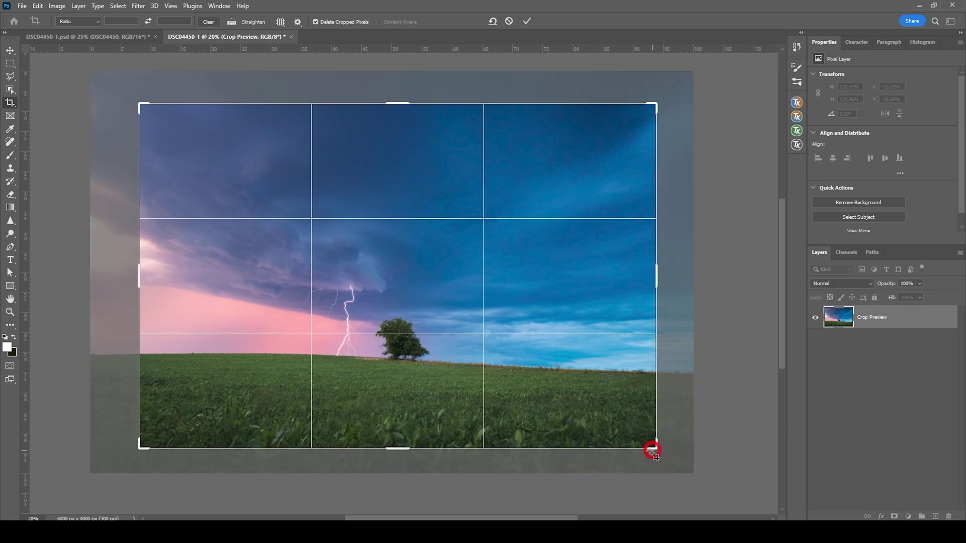
double_click(447, 355)
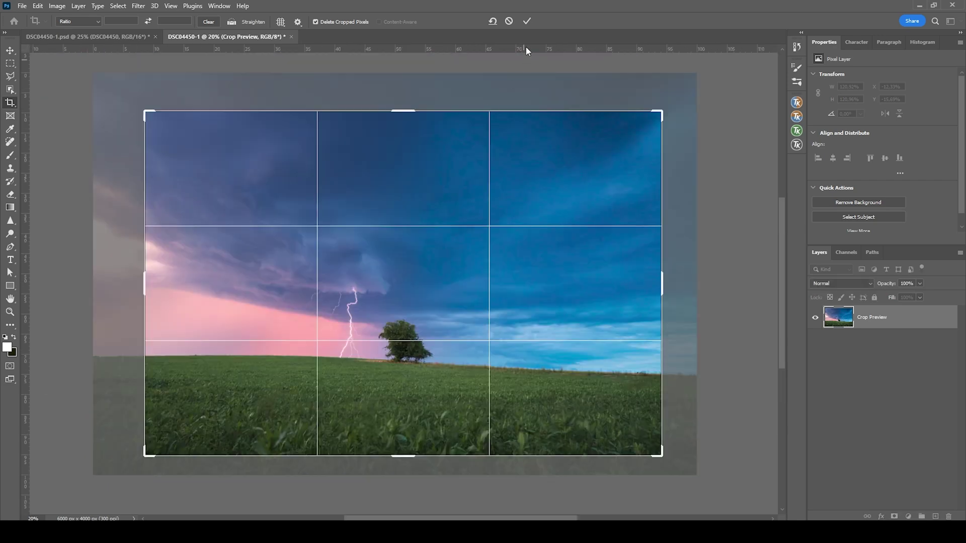
left_click(527, 22)
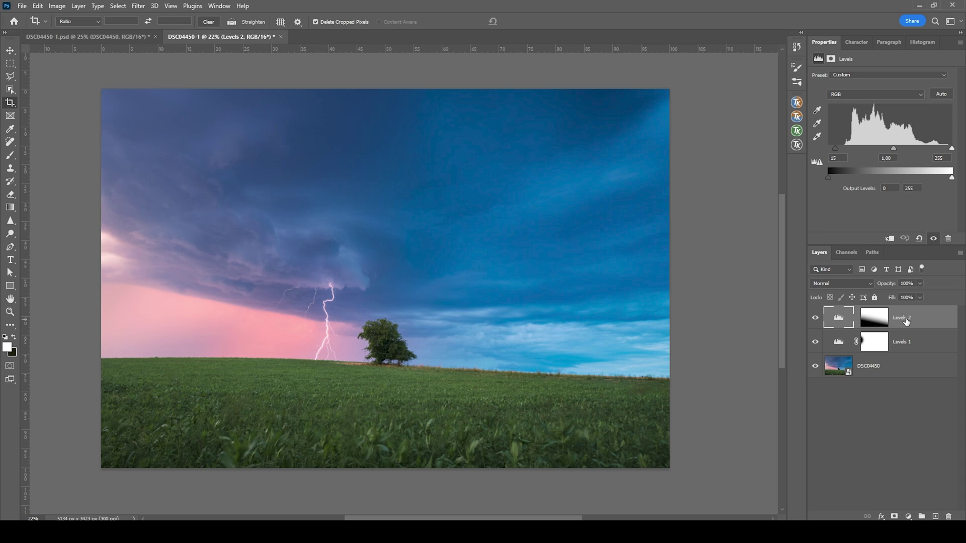
Step: Stamp all visible layers into a new Layer 1 and open it in Color Efex Pro 4
key("ctrl+shift+alt+e")
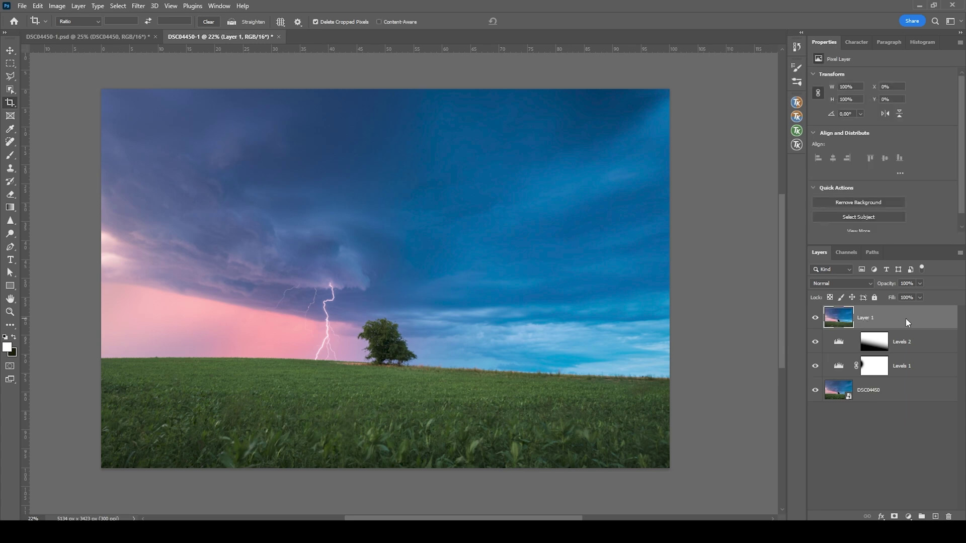
left_click(139, 6)
mouse_move(226, 247)
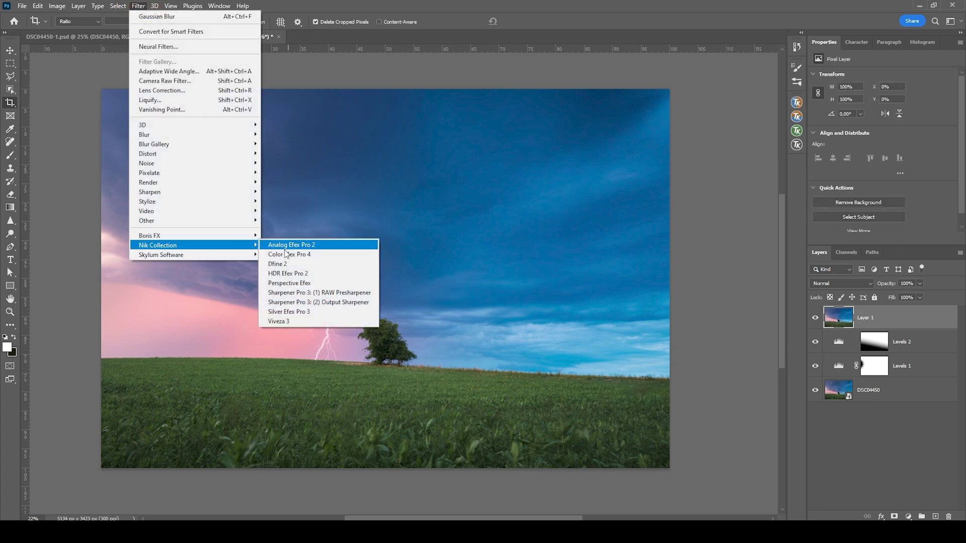
left_click(294, 256)
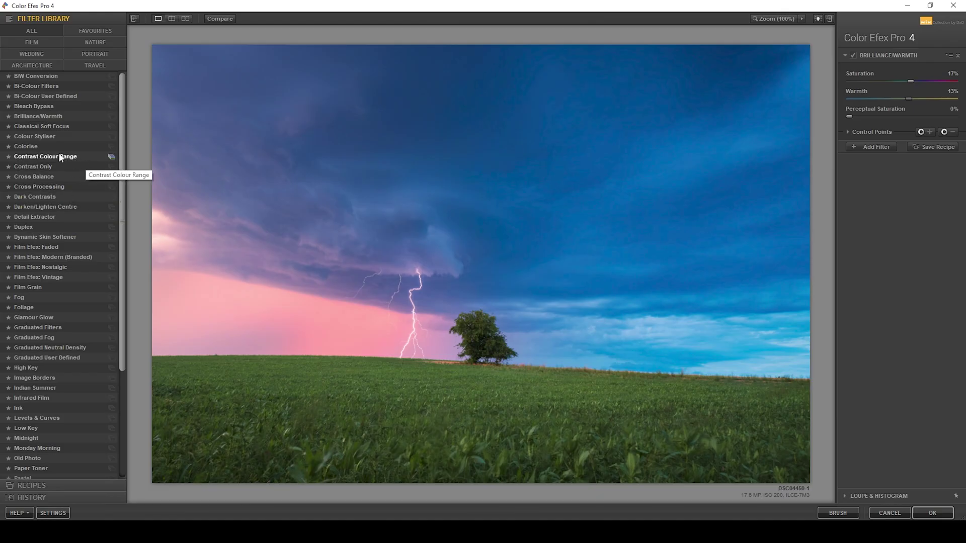
Step: Apply the Brilliance/Warmth filter with Warmth 25% and Saturation 10%
left_click(62, 117)
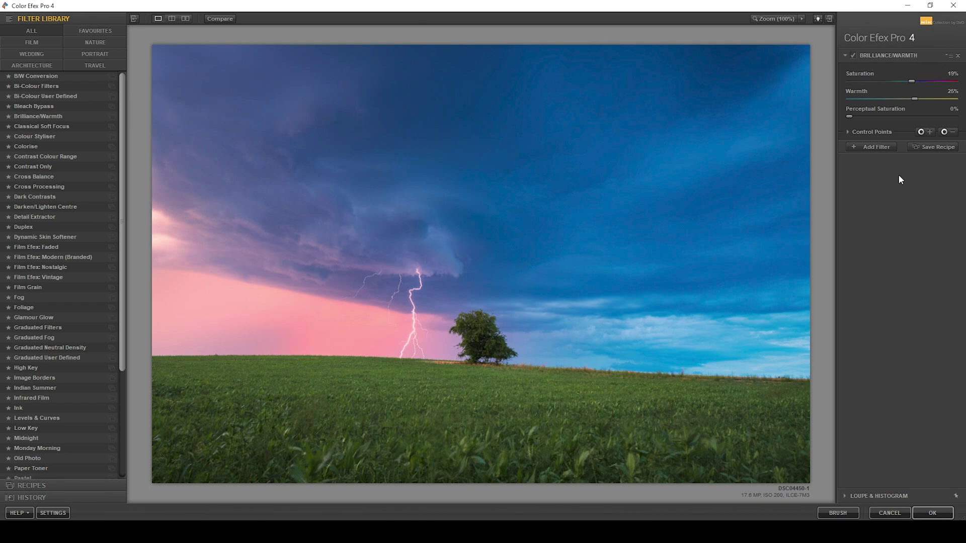
Step: Add a second filter, trying Polarisation at about 7% strength
left_click(874, 147)
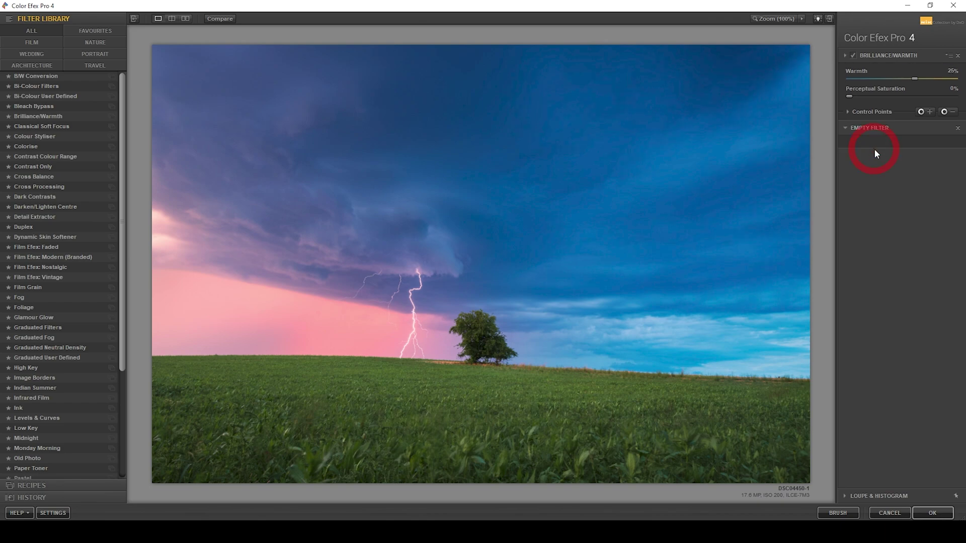
scroll(123, 121, "down", 5)
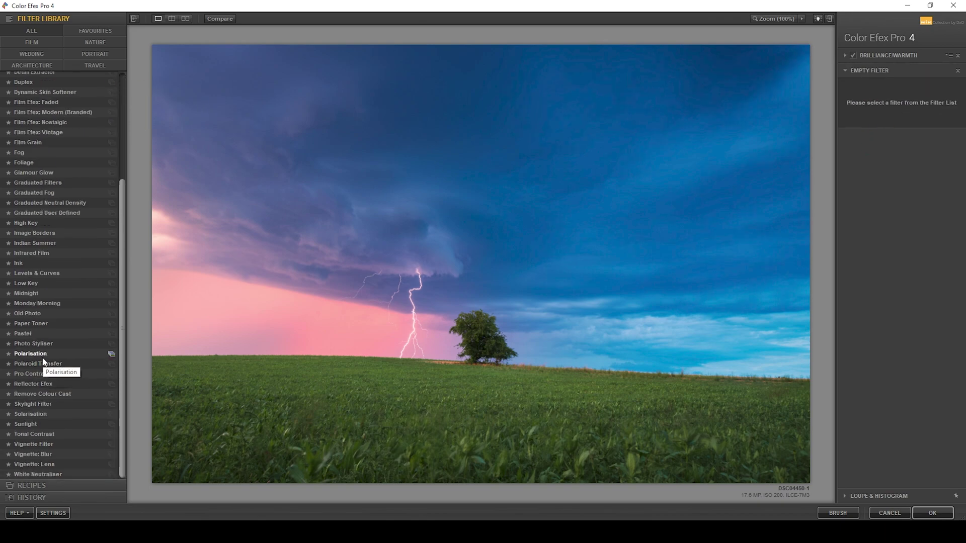
left_click(31, 354)
left_click_drag(859, 115, 884, 115)
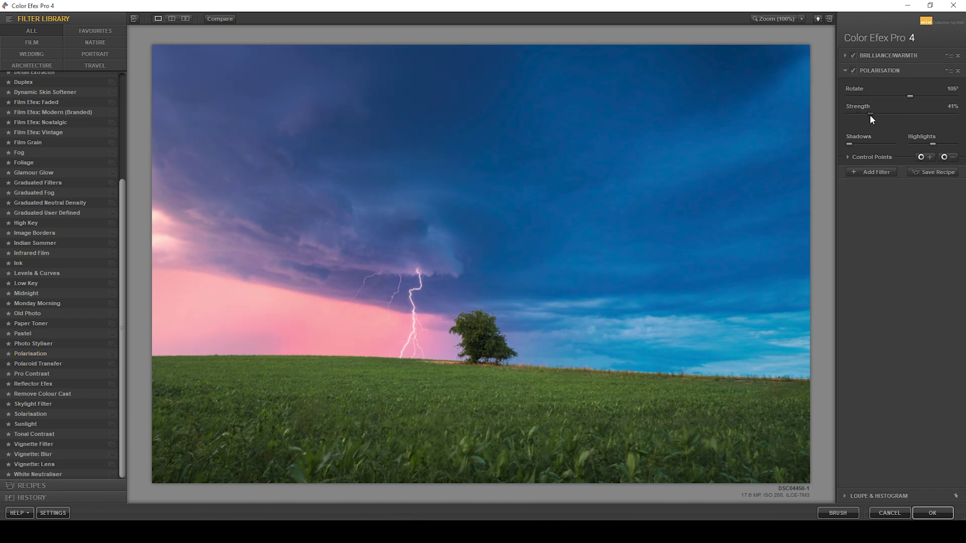
left_click_drag(871, 115, 852, 114)
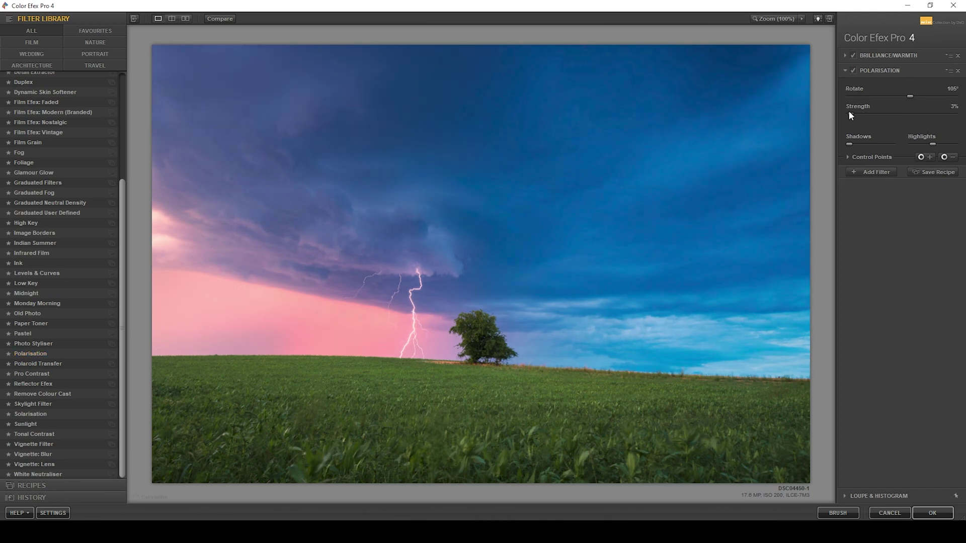
Step: Replace it with Pro Contrast at 17% colour-cast correction and 7% dynamic contrast, then apply to Photoshop
left_click(31, 375)
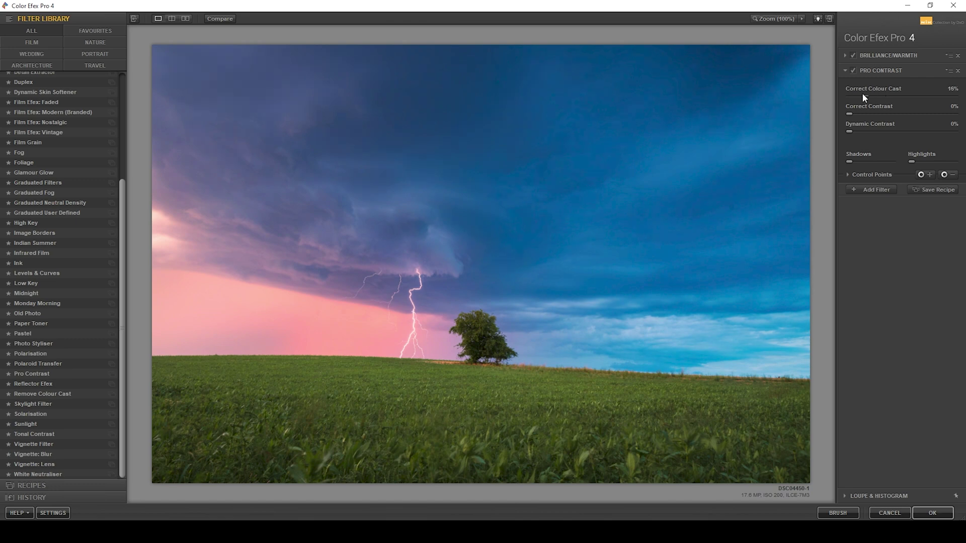
left_click_drag(863, 96, 877, 95)
left_click_drag(856, 130, 853, 129)
left_click(932, 513)
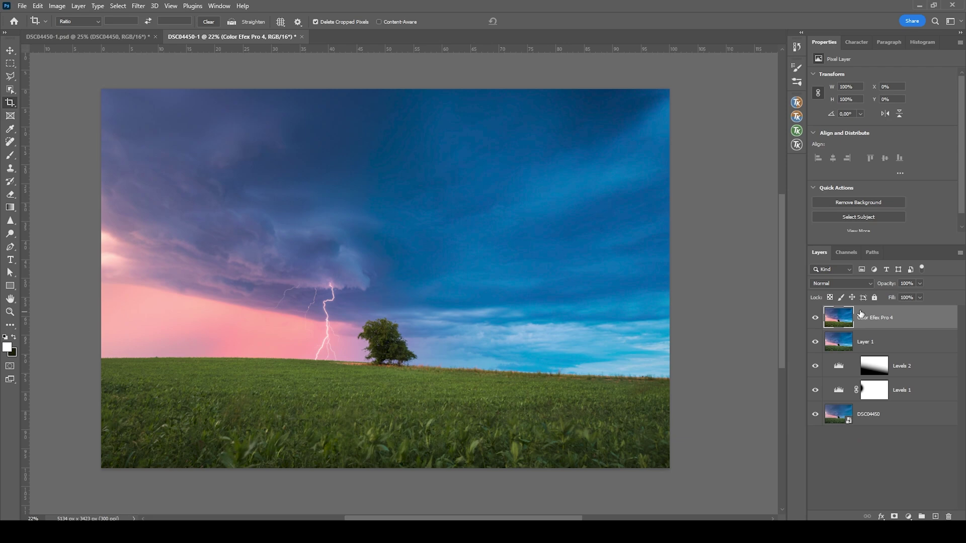